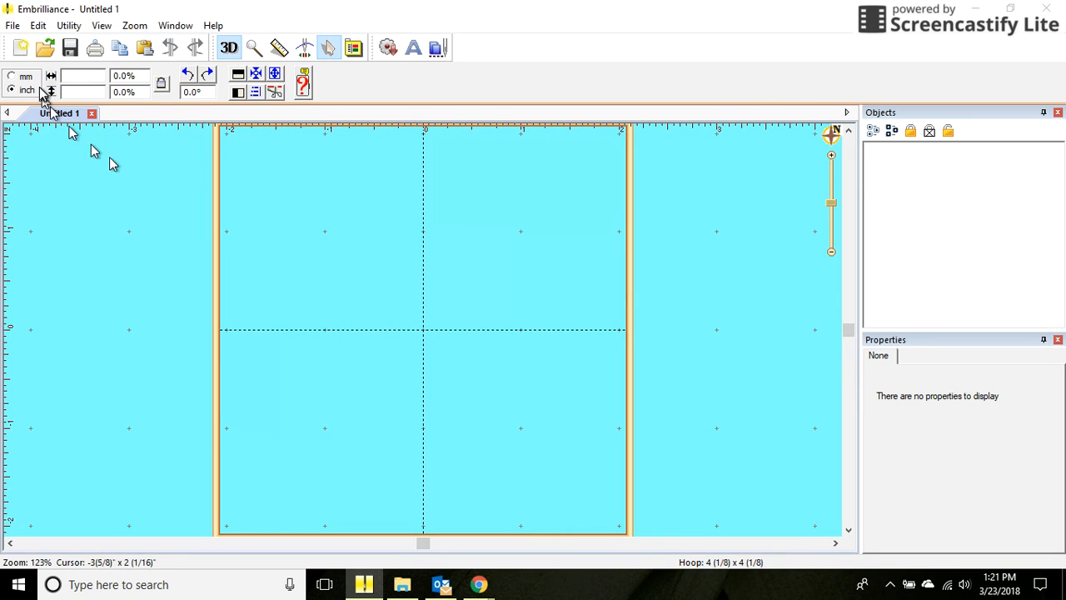
Open the BJC Stacked design from the USB drive and center it in the hoop.
{"action": "left_click", "coordinate": [12, 27]}
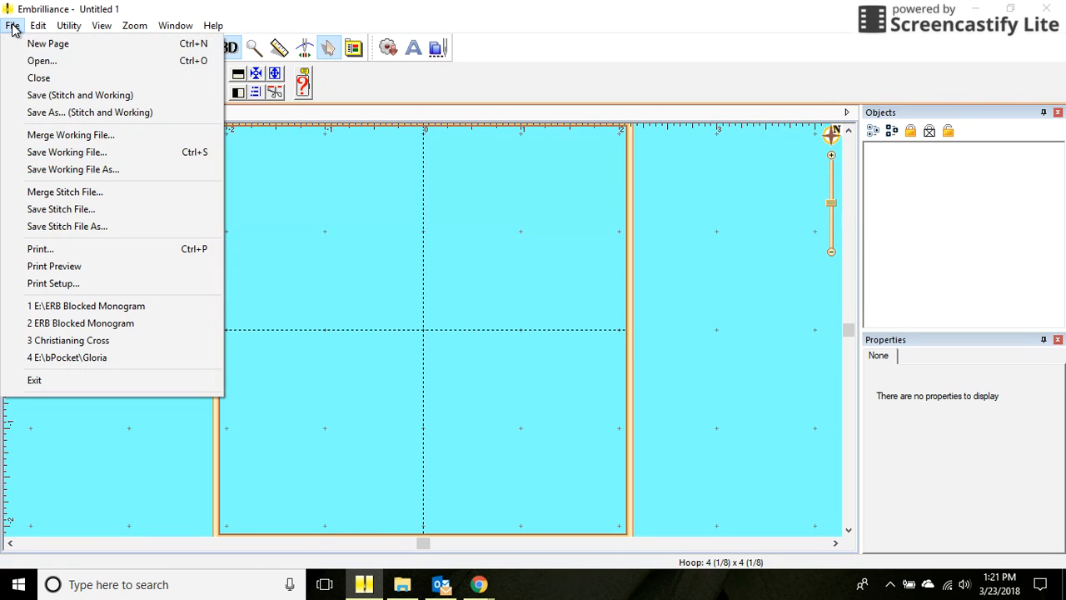
{"action": "left_click", "coordinate": [35, 64]}
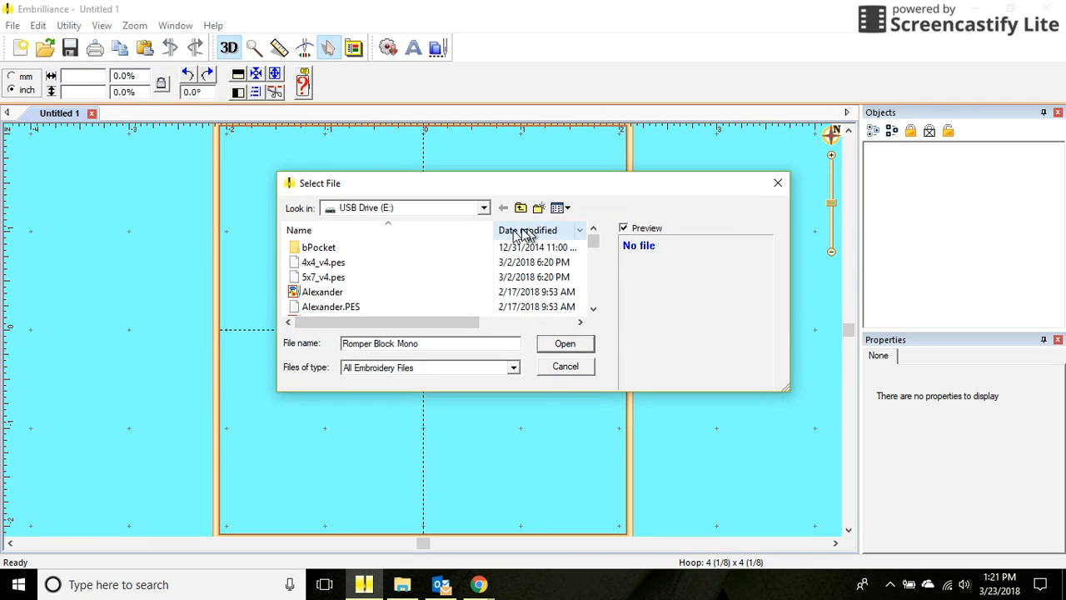
{"action": "left_click", "coordinate": [592, 311]}
{"action": "left_click", "coordinate": [592, 311]}
{"action": "left_click", "coordinate": [592, 311]}
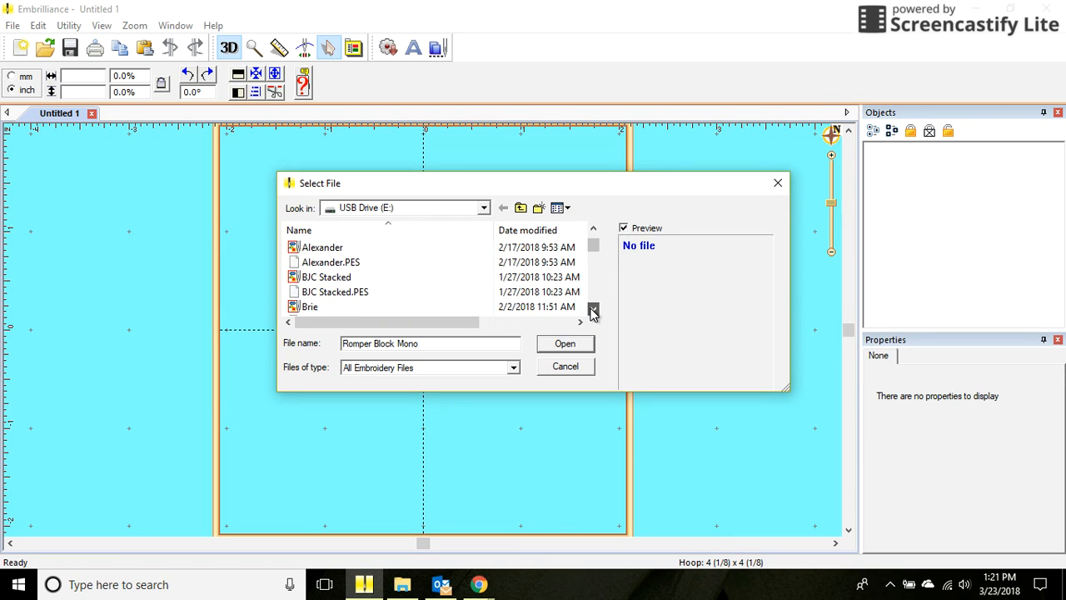
{"action": "left_click", "coordinate": [345, 279]}
{"action": "left_click", "coordinate": [564, 345]}
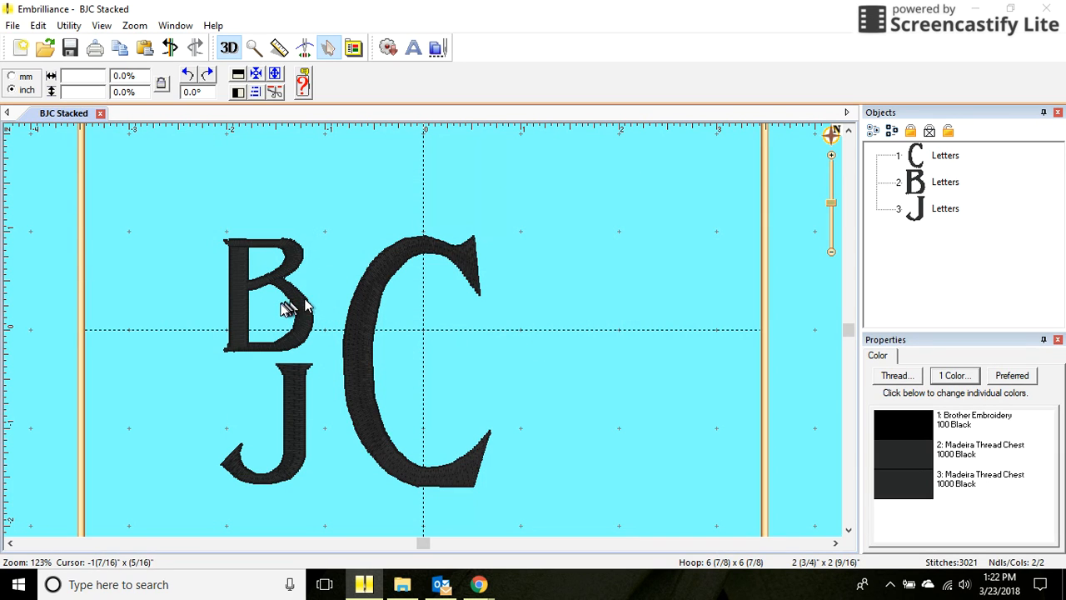
{"action": "left_click", "coordinate": [240, 75]}
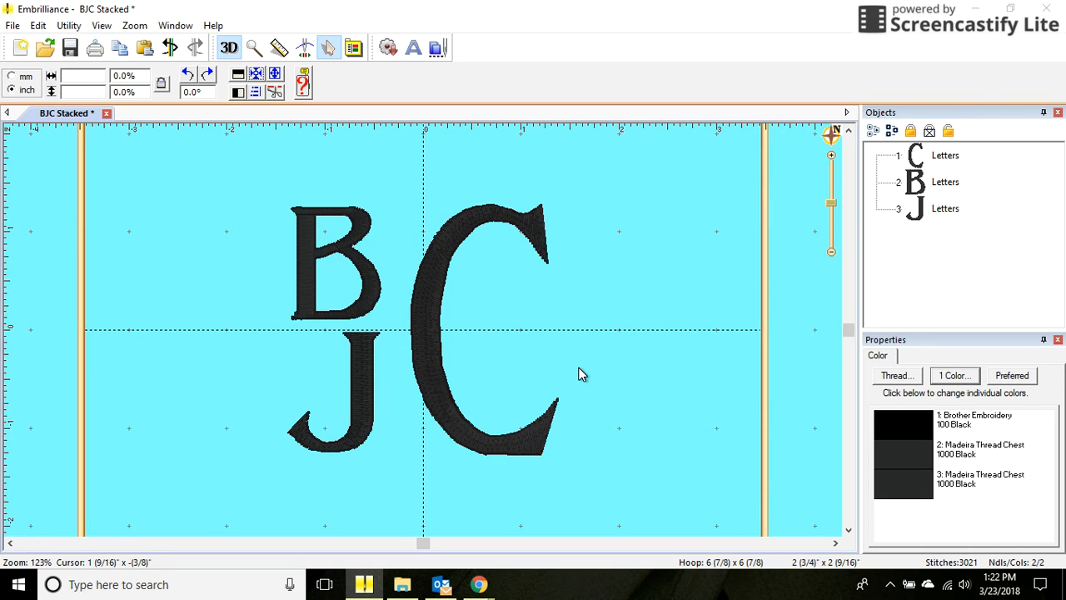
Replace the upper small letter B with R in the stacked monogram.
{"action": "left_click", "coordinate": [335, 264]}
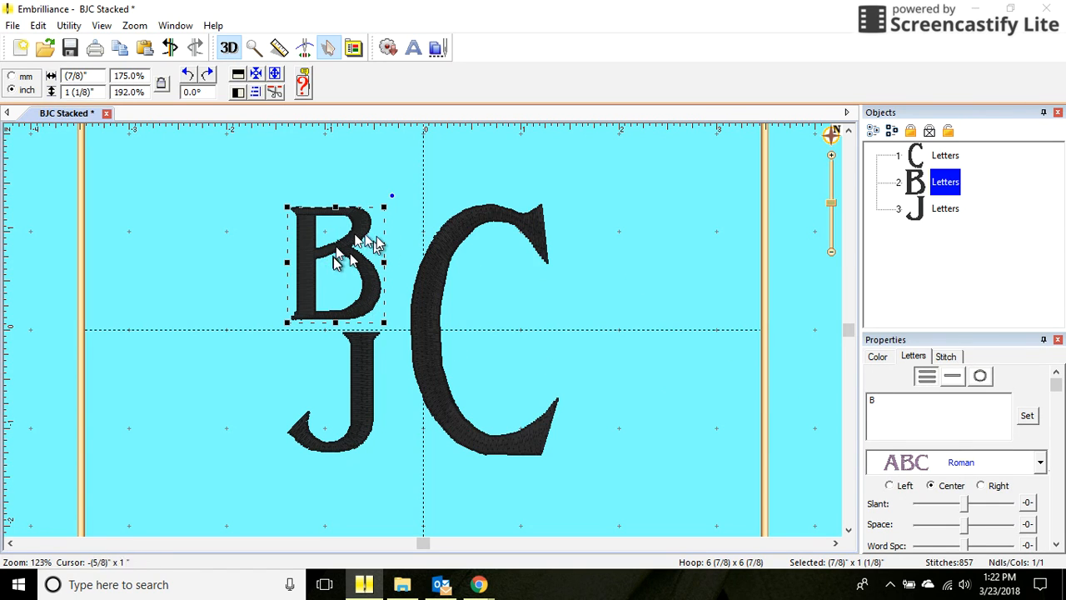
{"action": "double_click", "coordinate": [873, 400]}
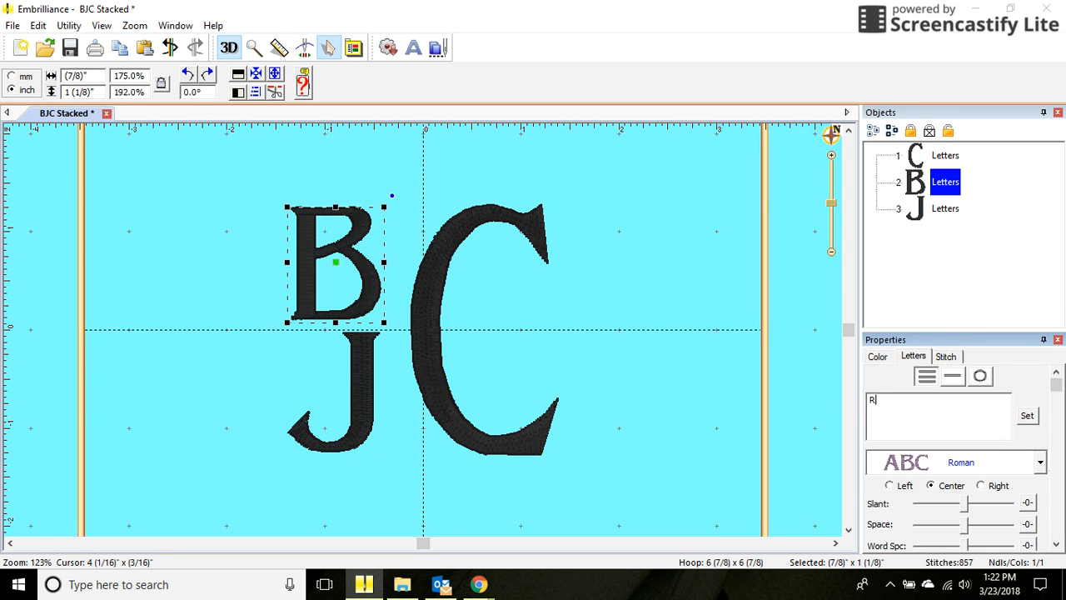
{"action": "left_click", "coordinate": [1027, 415]}
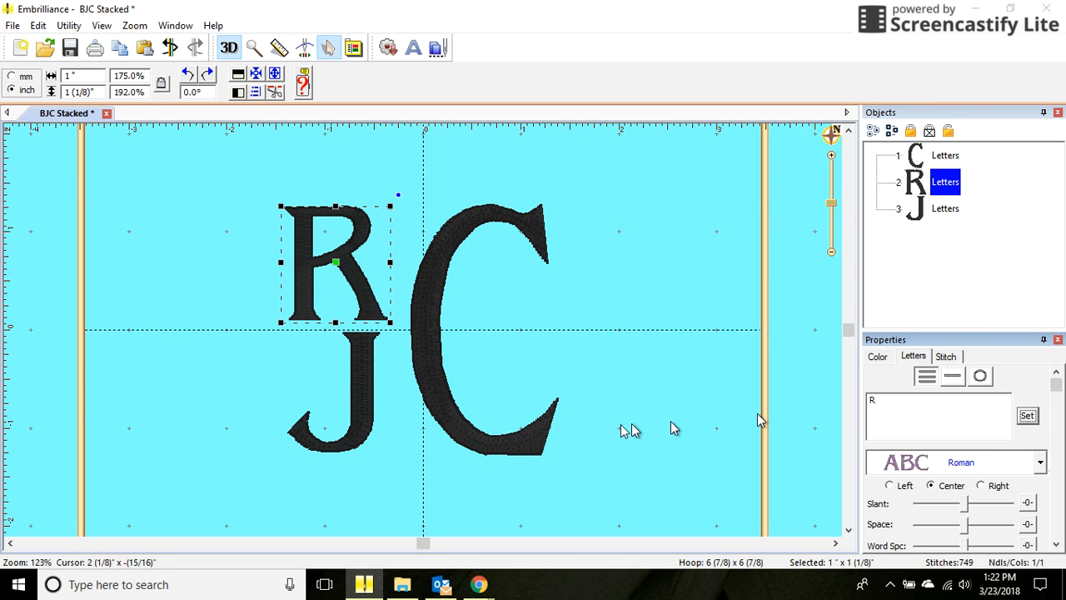
Replace the lower small letter J with S in the stacked monogram.
{"action": "left_click", "coordinate": [361, 424]}
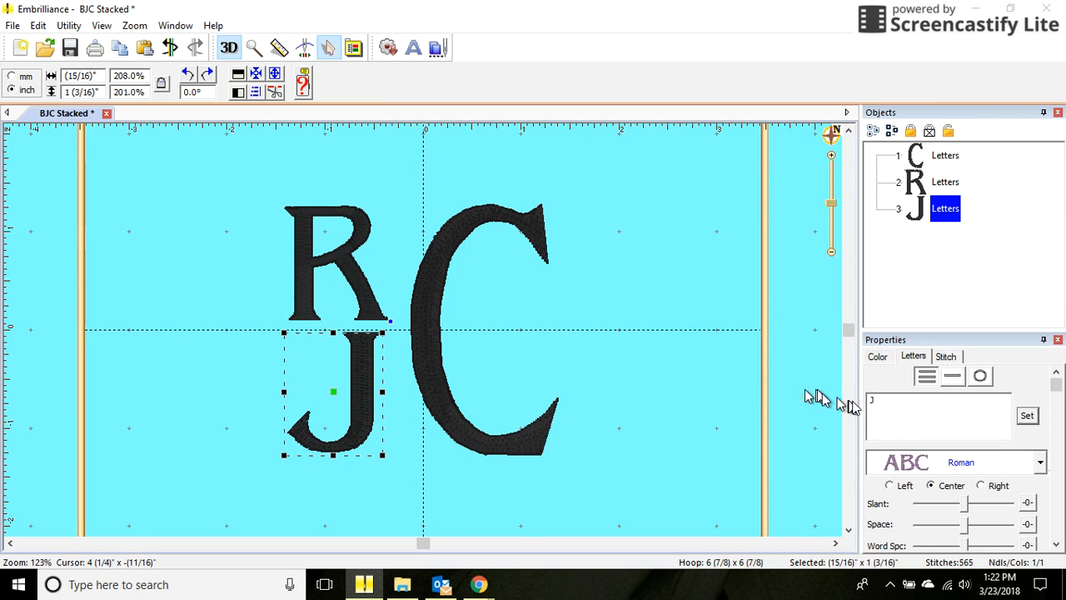
{"action": "left_click_drag", "start_coordinate": [888, 402], "coordinate": [861, 400]}
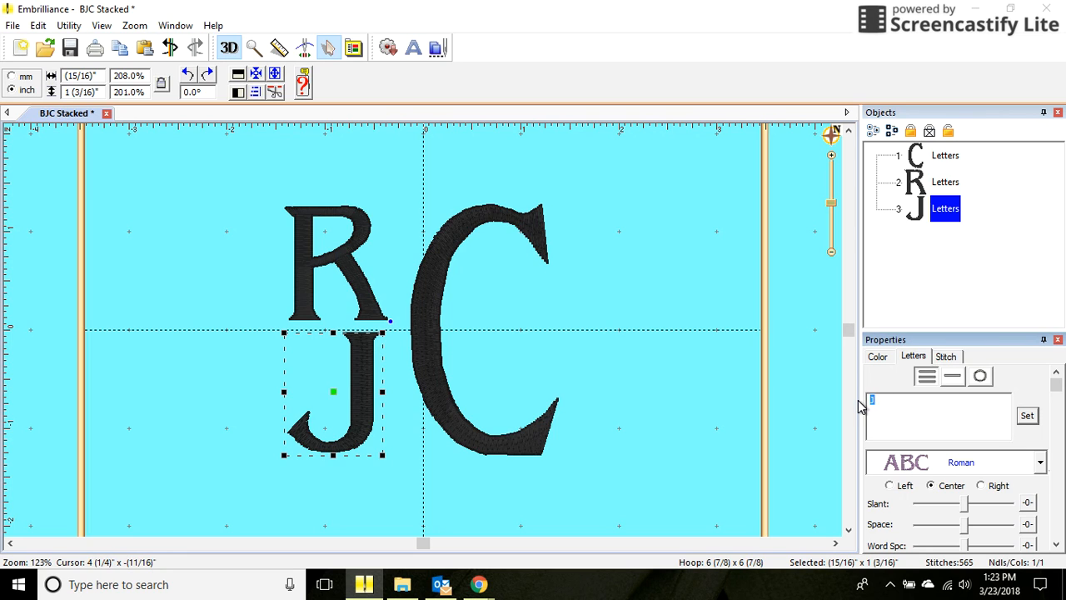
{"action": "left_click", "coordinate": [1027, 414]}
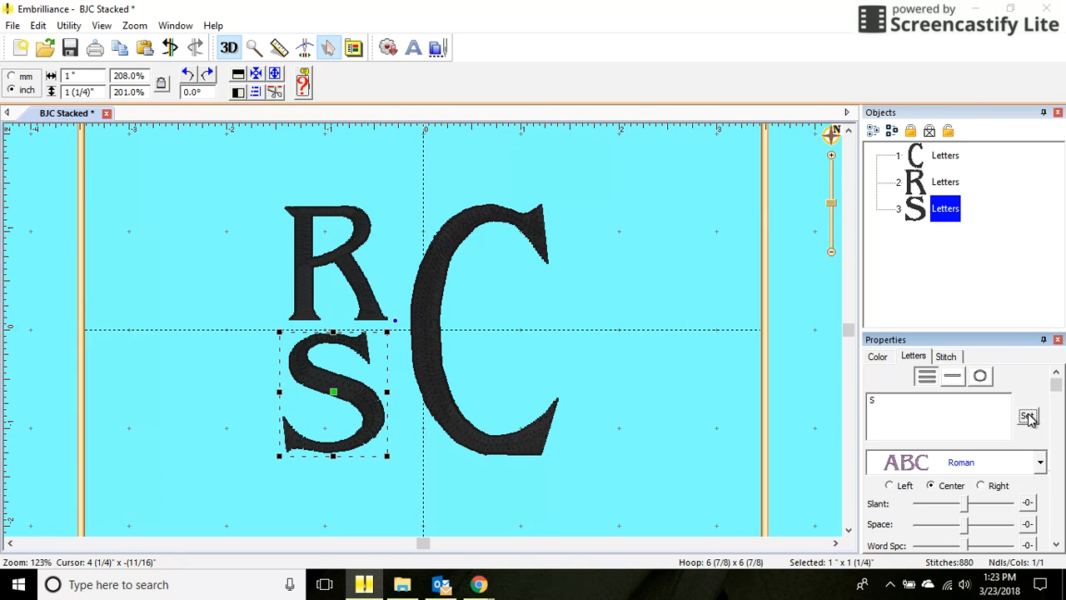
Replace the large letter C with F in the stacked monogram.
{"action": "left_click", "coordinate": [432, 355]}
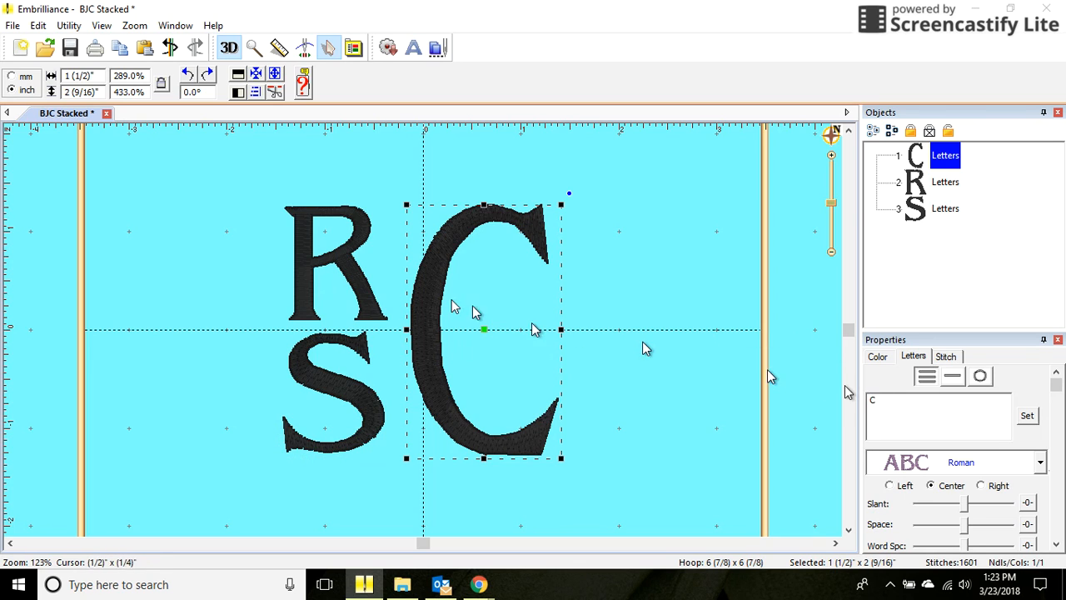
{"action": "left_click", "coordinate": [888, 406]}
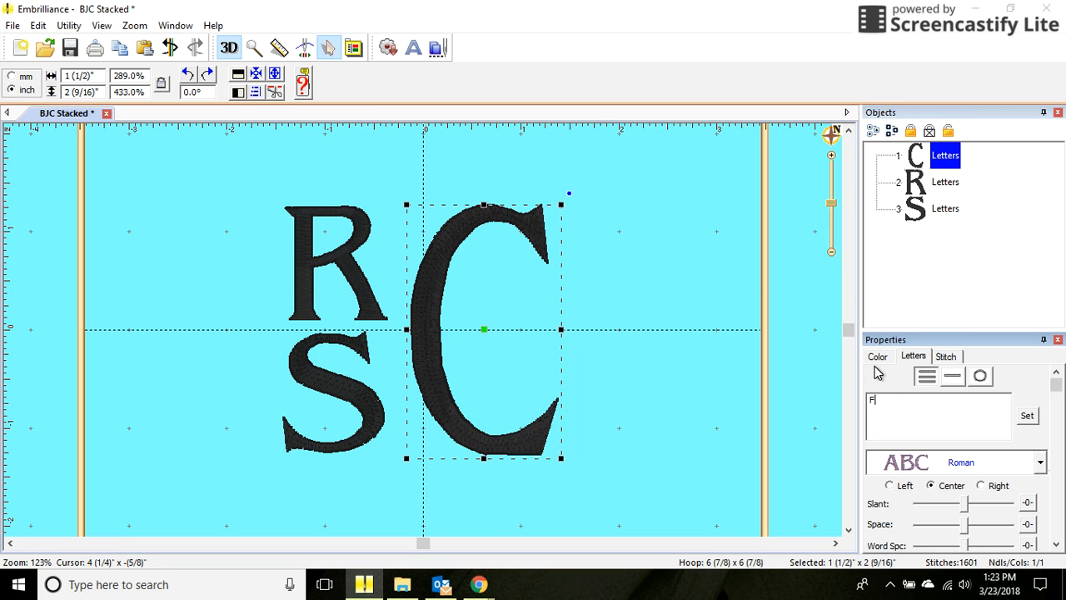
{"action": "type", "text": "F"}
{"action": "left_click", "coordinate": [1028, 416]}
{"action": "left_click", "coordinate": [1028, 416]}
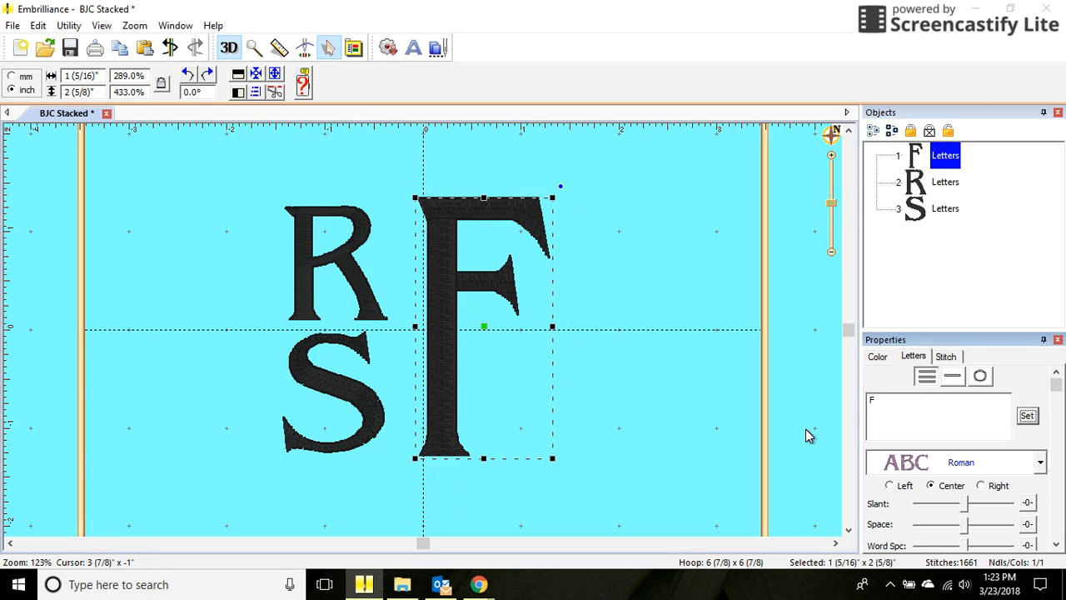
{"action": "left_click", "coordinate": [741, 429]}
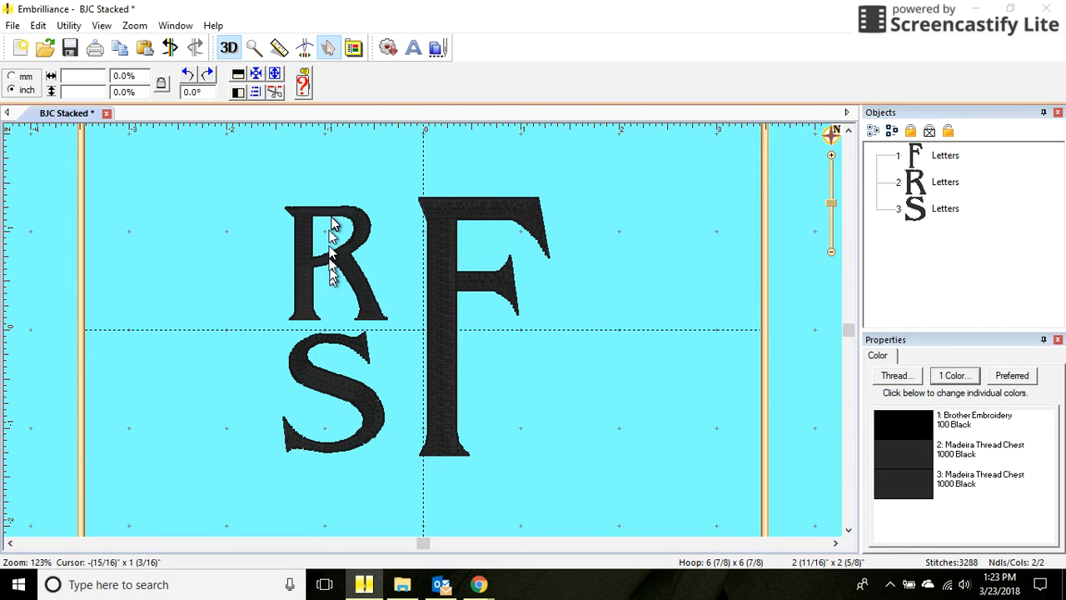
Shift the S slightly down and to the right to widen its gap below the R.
{"action": "mouse_move", "coordinate": [323, 386]}
{"action": "left_mouse_down"}
{"action": "mouse_move", "coordinate": [315, 250]}
{"action": "mouse_move", "coordinate": [324, 393]}
{"action": "left_mouse_up"}
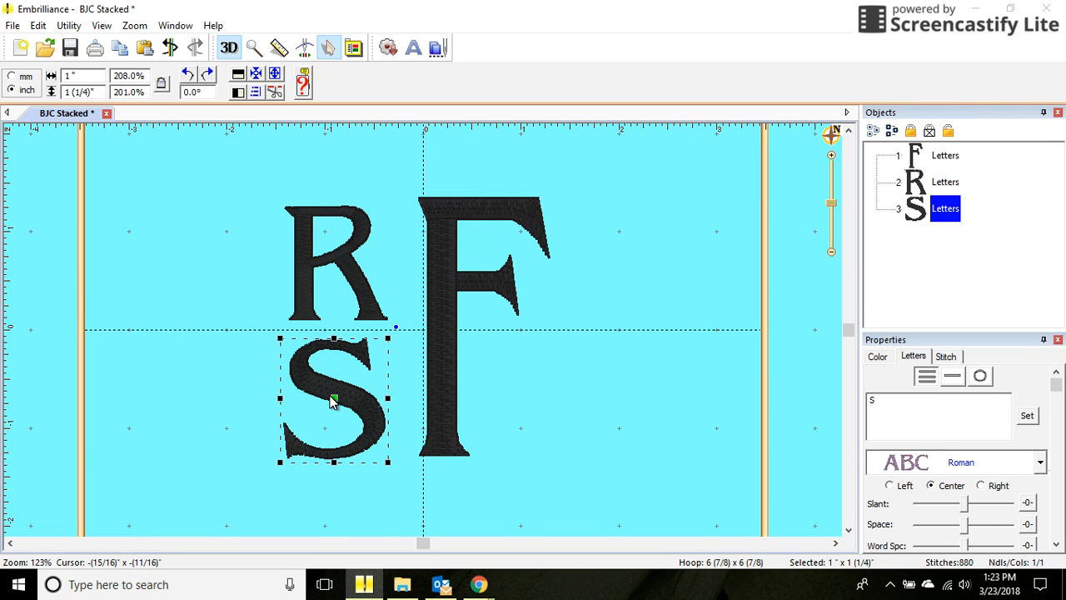
{"action": "left_click_drag", "start_coordinate": [330, 395], "coordinate": [332, 395]}
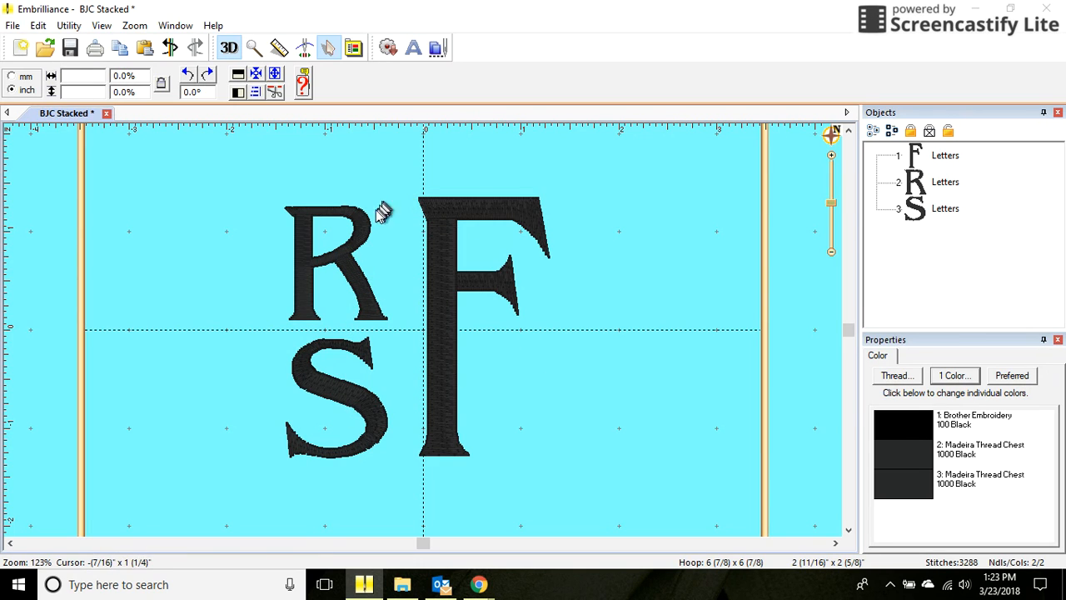
Shorten the F from its top edge to about 2 1/2 inches tall, level with the top of the R.
{"action": "left_click", "coordinate": [450, 261]}
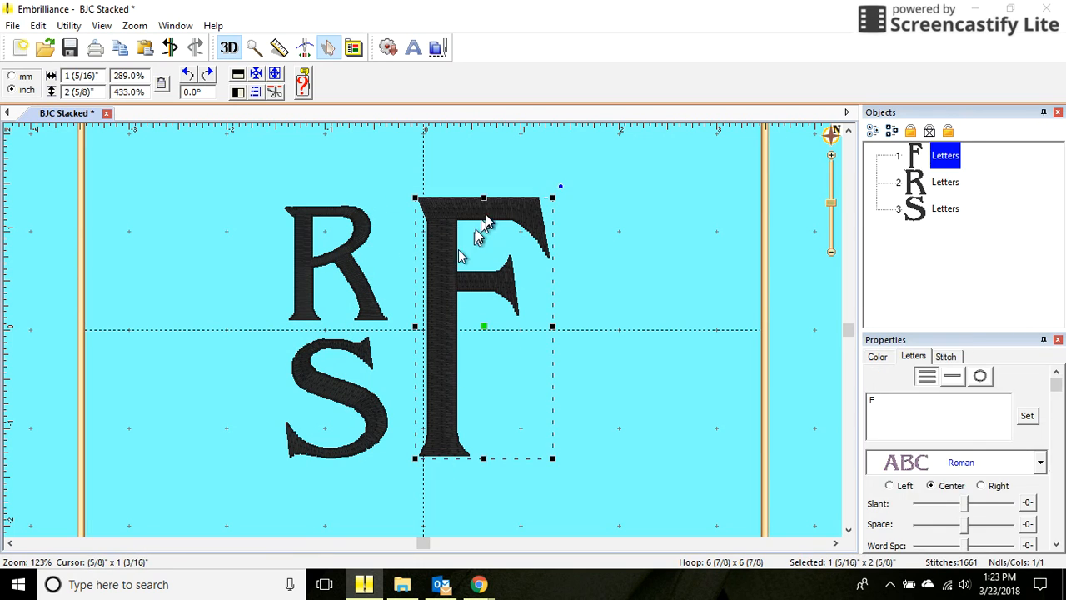
{"action": "left_click_drag", "start_coordinate": [483, 196], "coordinate": [487, 212]}
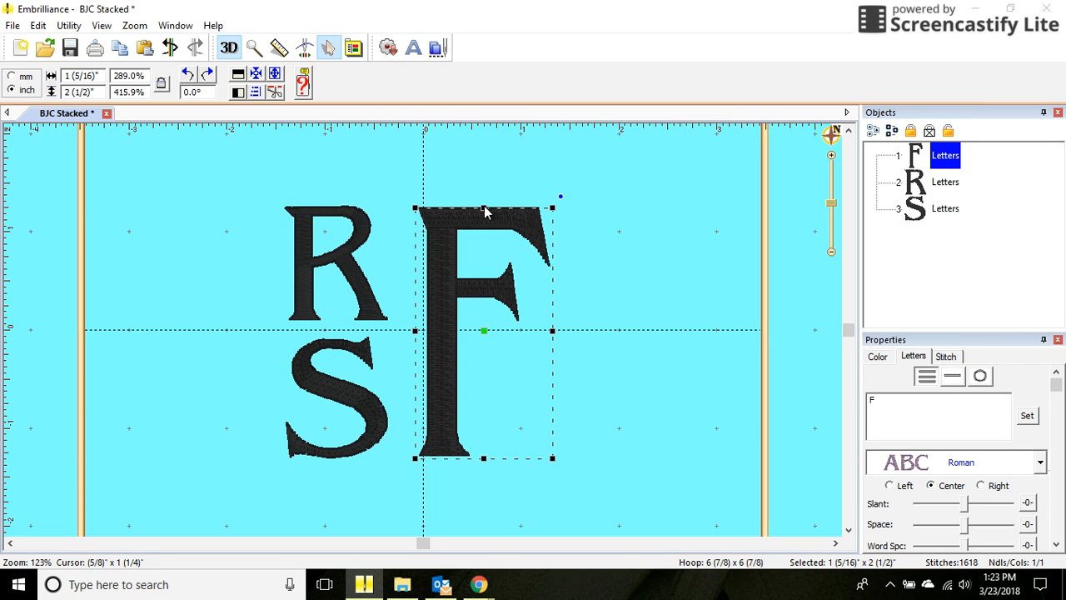
{"action": "left_click", "coordinate": [647, 229]}
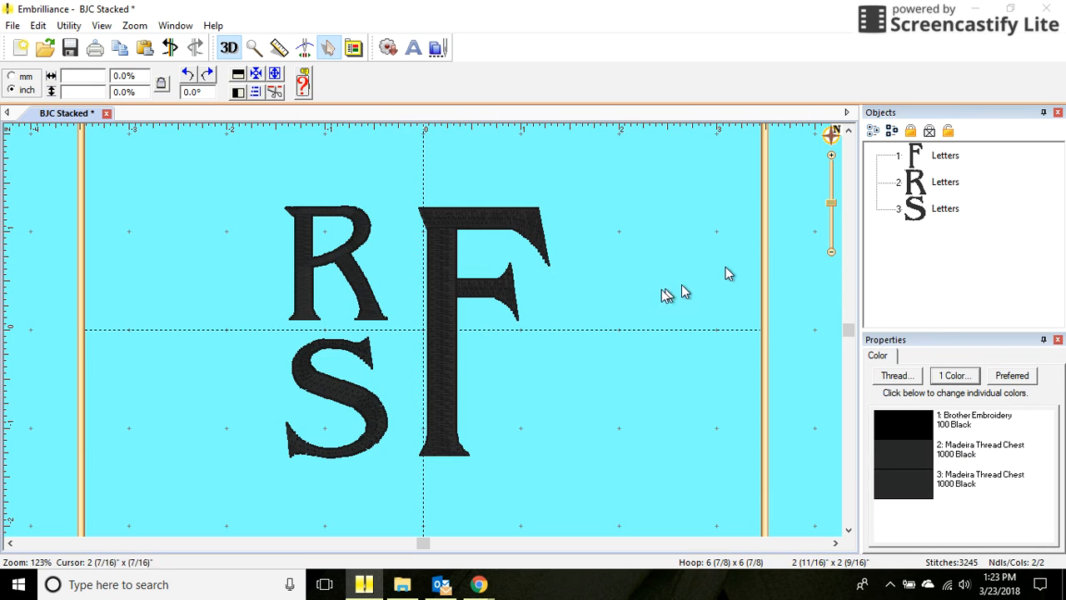
Move the F slightly left, closer to the R and S, keeping its top aligned with the R.
{"action": "left_click", "coordinate": [442, 342]}
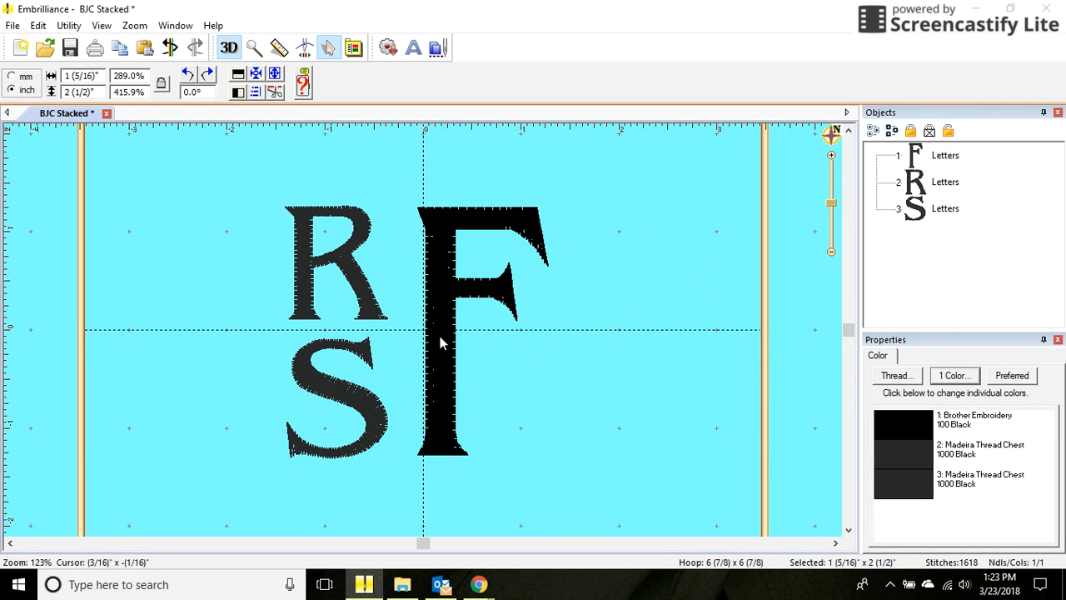
{"action": "left_click_drag", "start_coordinate": [442, 343], "coordinate": [431, 342]}
{"action": "right_click", "coordinate": [431, 342]}
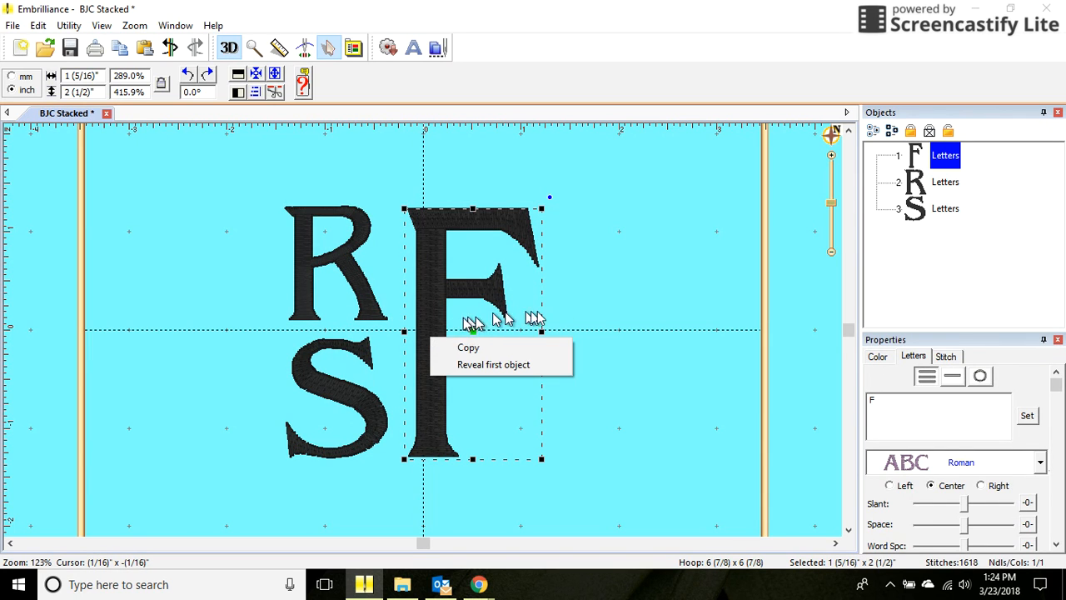
{"action": "left_click", "coordinate": [583, 314]}
{"action": "left_click", "coordinate": [442, 348]}
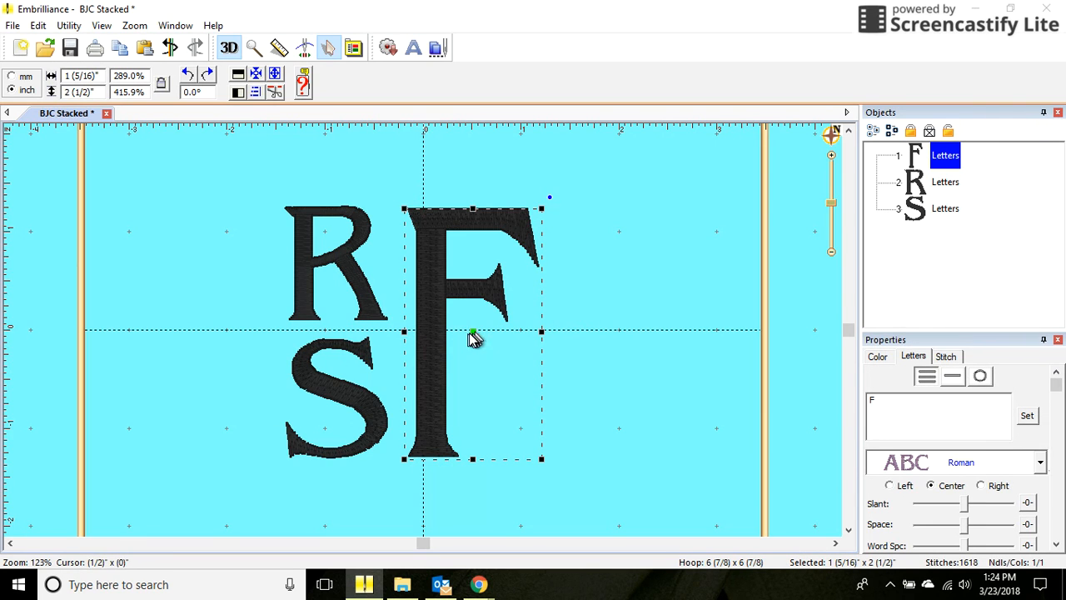
{"action": "left_click_drag", "start_coordinate": [435, 353], "coordinate": [435, 351]}
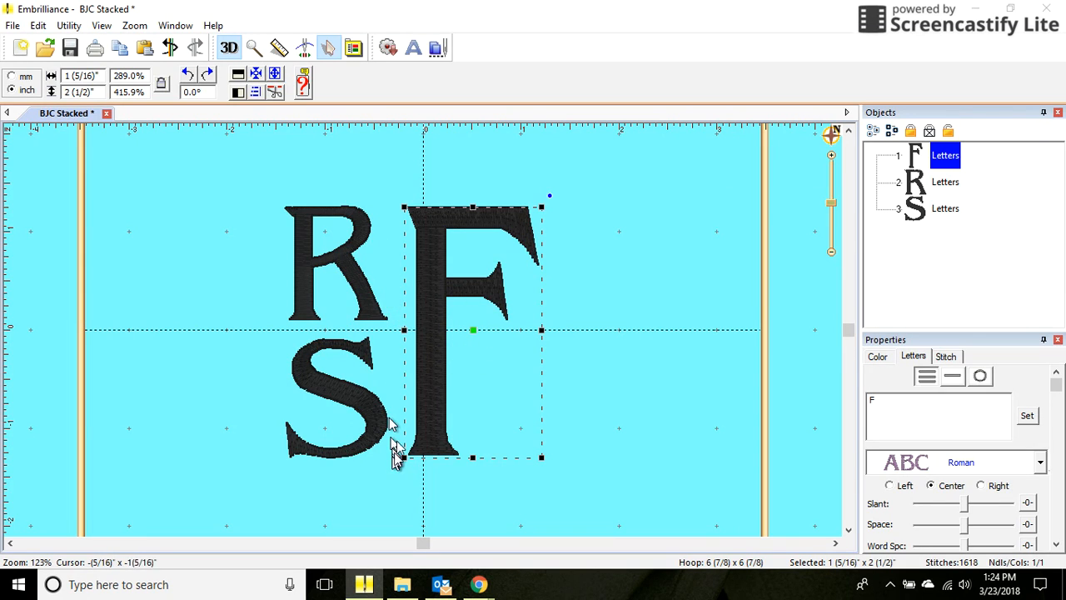
{"action": "left_click", "coordinate": [652, 252]}
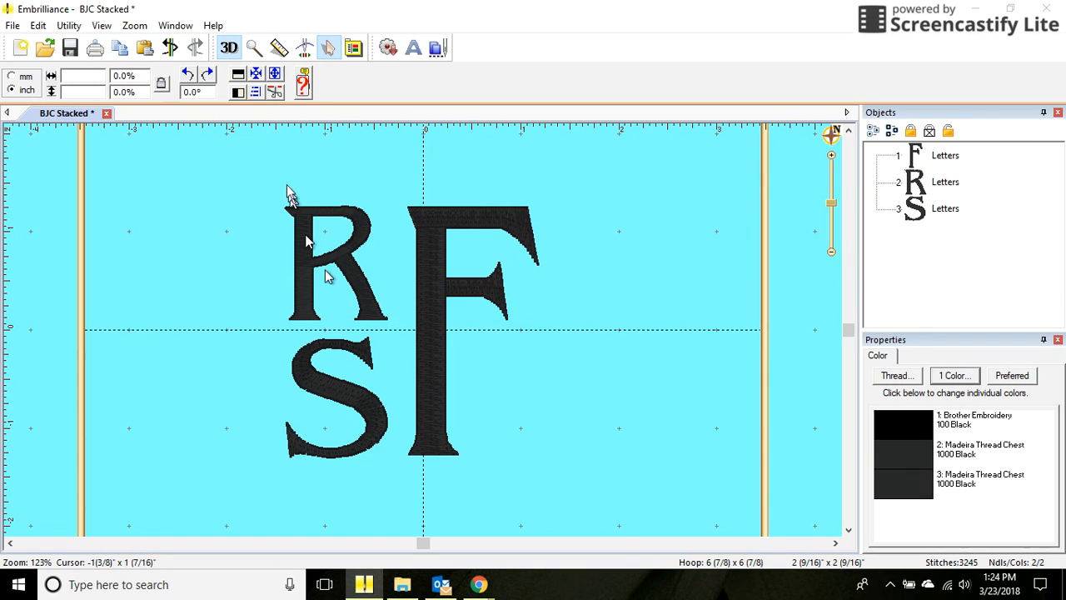
Group the F, R and S letters into one design.
{"action": "left_click_drag", "start_coordinate": [273, 193], "coordinate": [543, 468]}
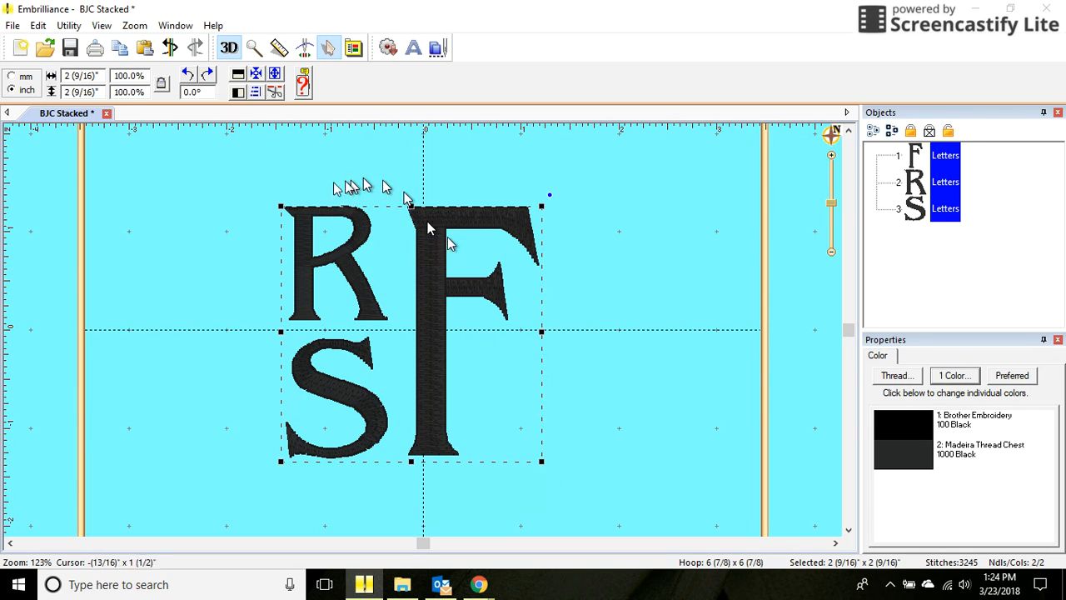
{"action": "left_click", "coordinate": [248, 203]}
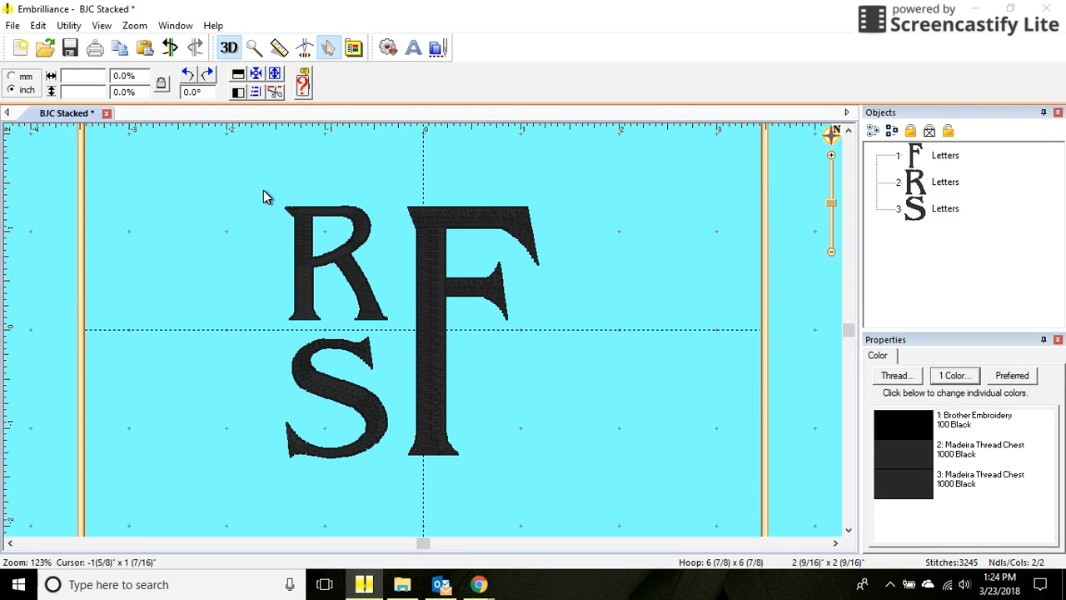
{"action": "left_click_drag", "start_coordinate": [263, 190], "coordinate": [560, 478]}
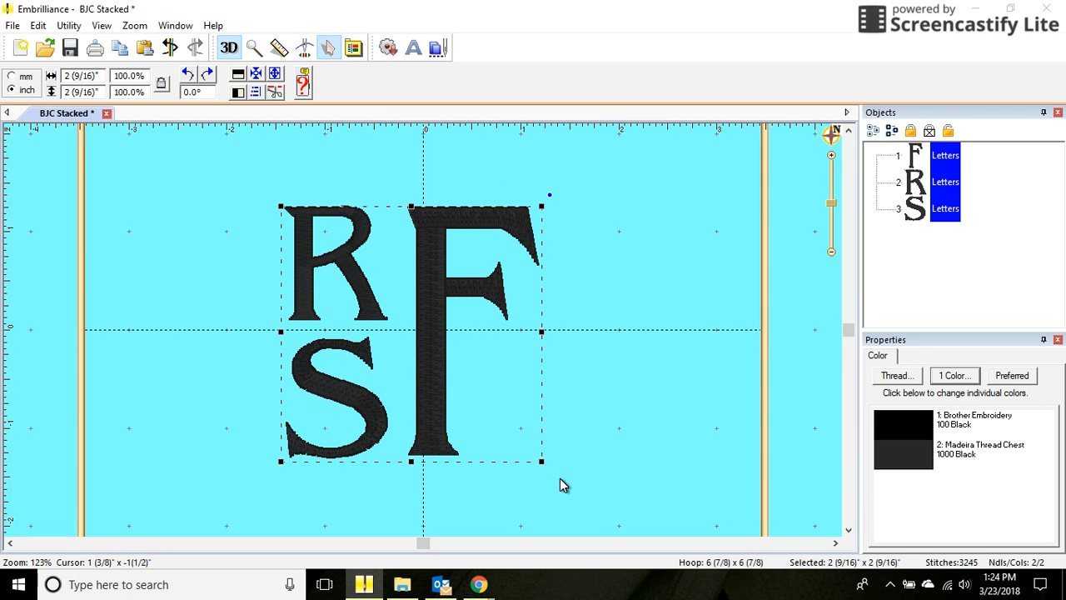
{"action": "left_click", "coordinate": [38, 26]}
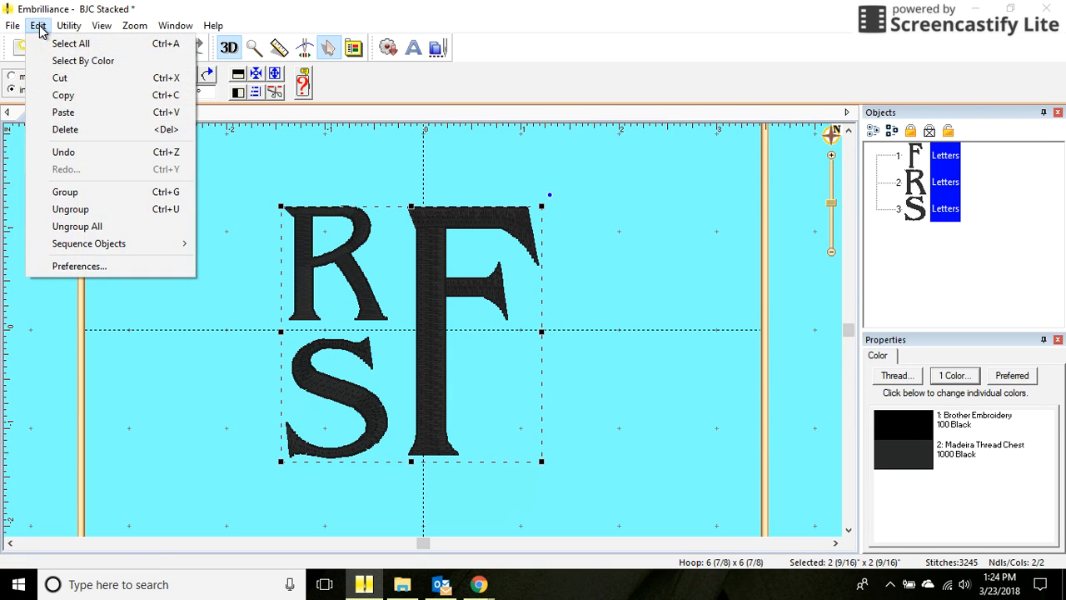
{"action": "left_click", "coordinate": [67, 195]}
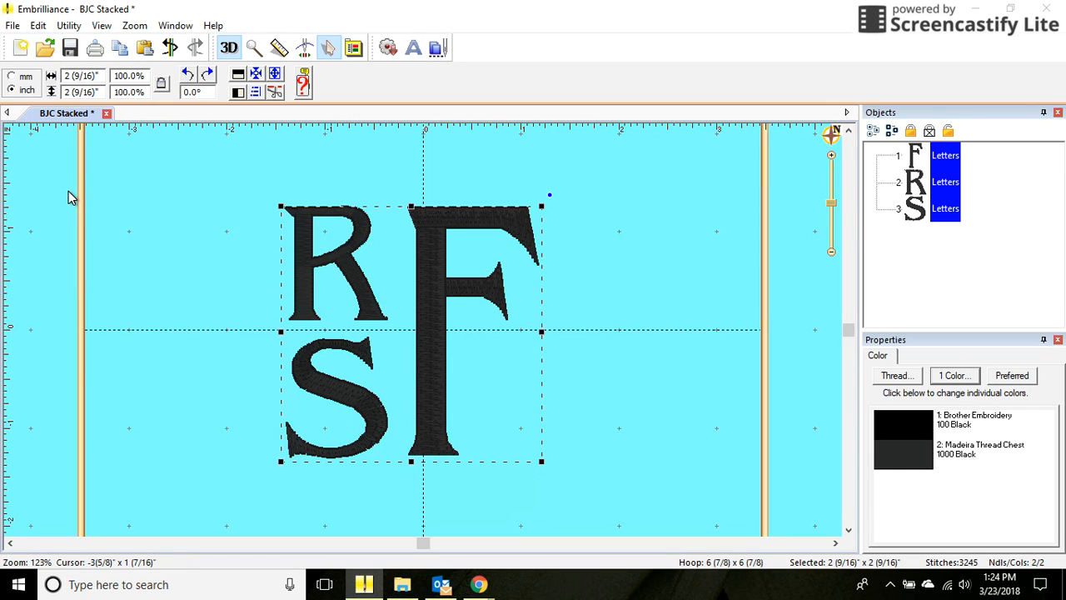
{"action": "left_click", "coordinate": [228, 279]}
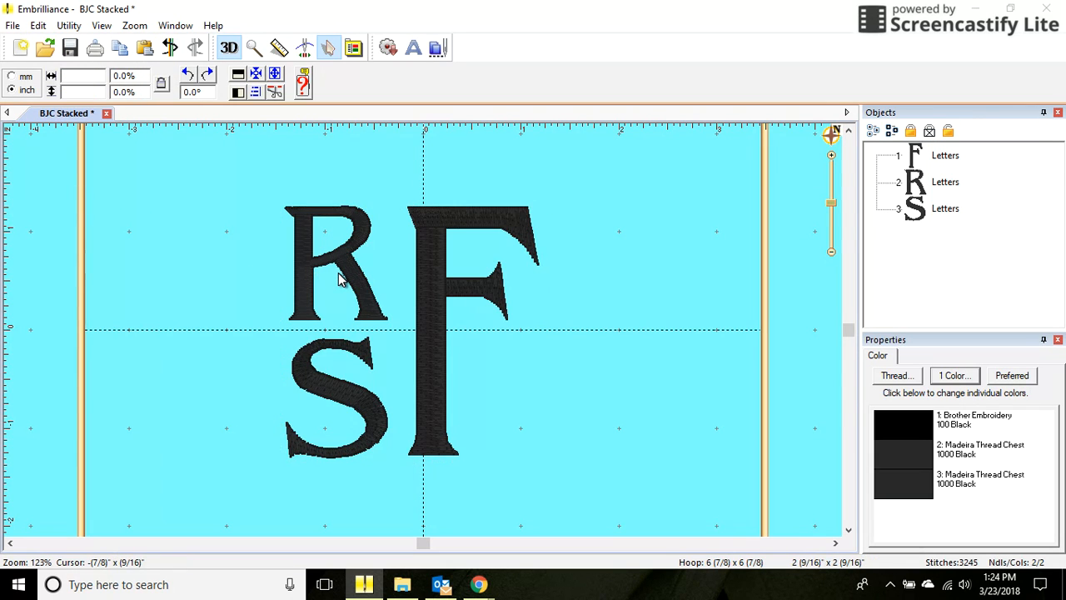
Center the grouped monogram in the hoop.
{"action": "left_click", "coordinate": [425, 281]}
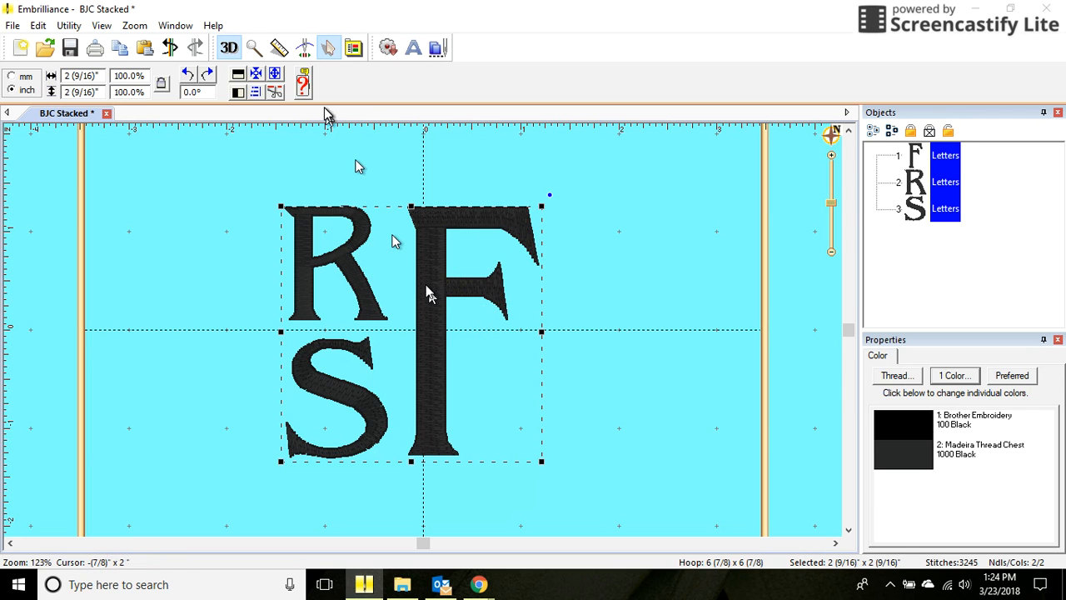
{"action": "left_click", "coordinate": [256, 77]}
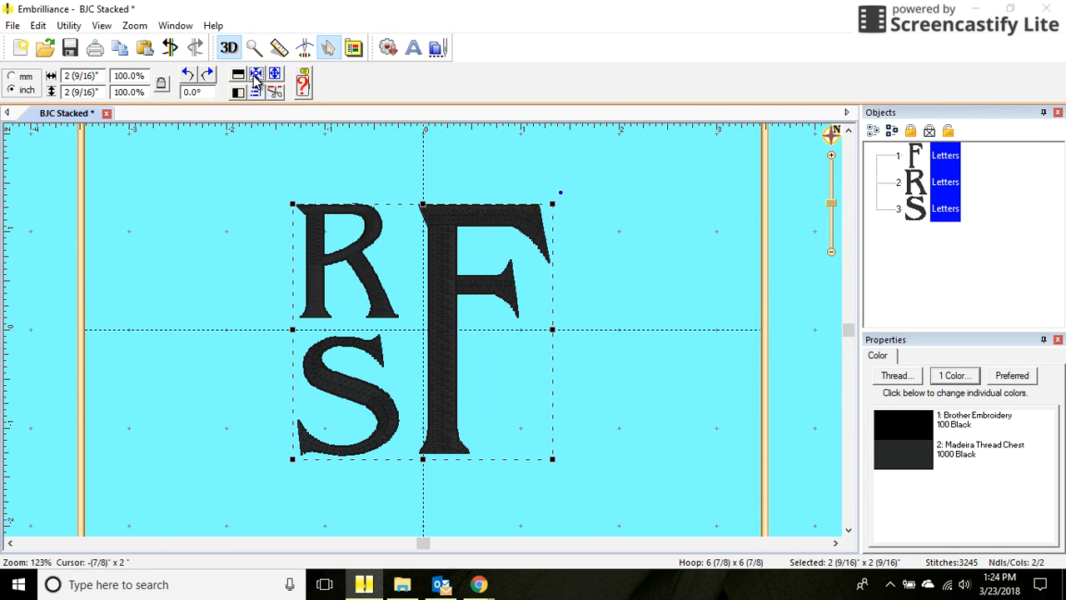
{"action": "left_click", "coordinate": [652, 209]}
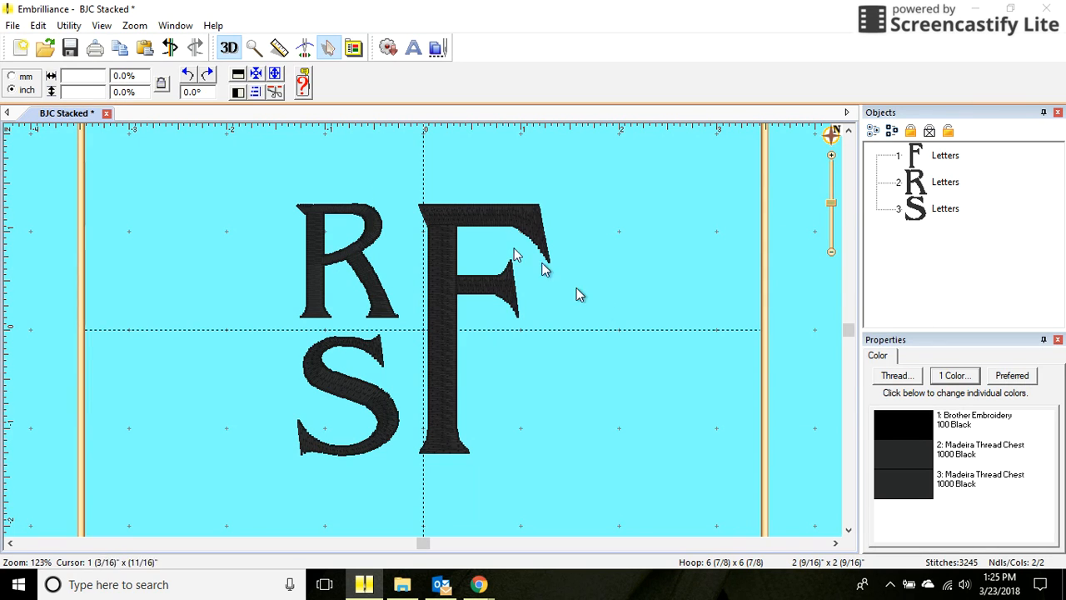
Save the design's stitch and working files as RSF Stacked in PES format on the USB drive.
{"action": "left_click", "coordinate": [13, 25]}
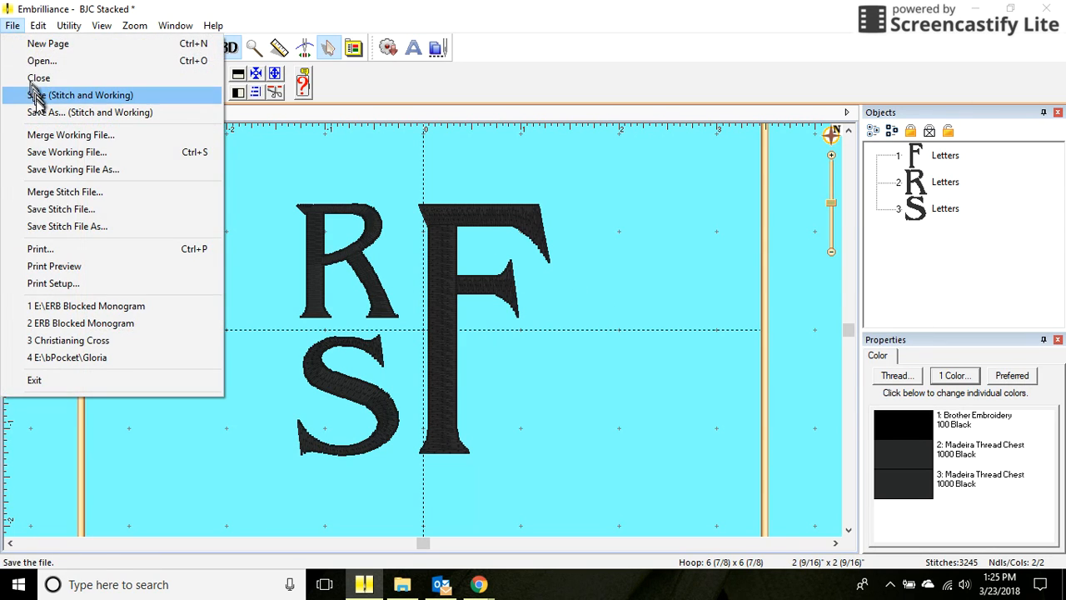
{"action": "left_click", "coordinate": [52, 113]}
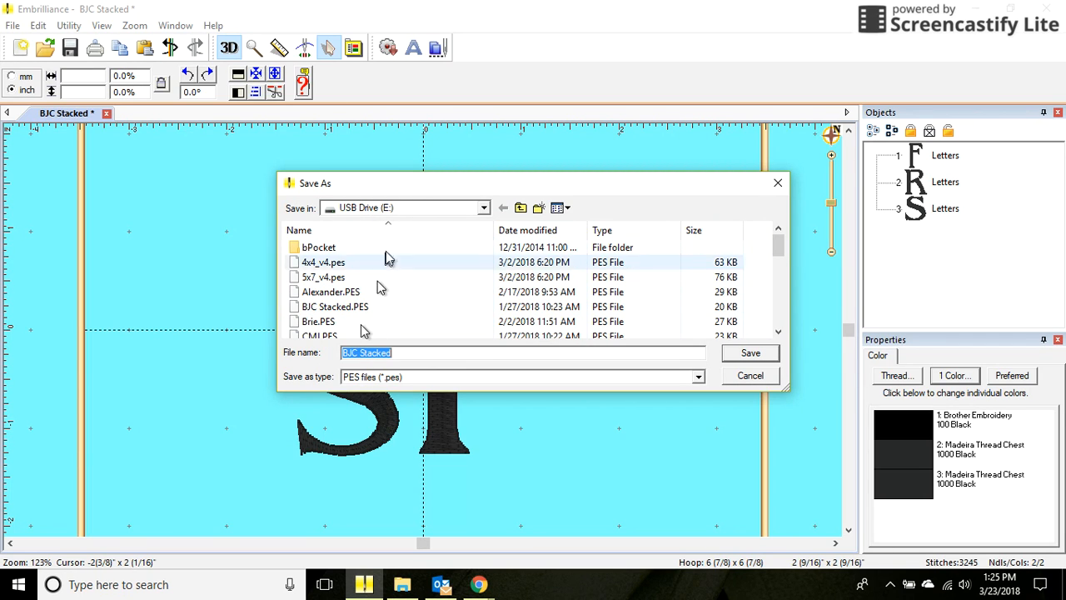
{"action": "left_click_drag", "start_coordinate": [358, 352], "coordinate": [350, 353]}
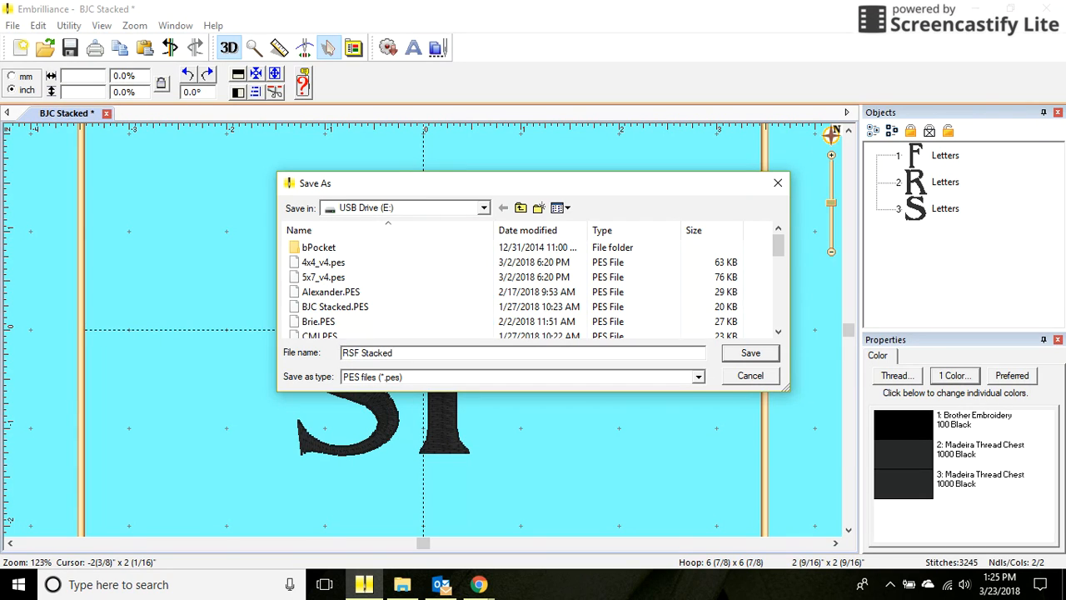
{"action": "left_click", "coordinate": [752, 355]}
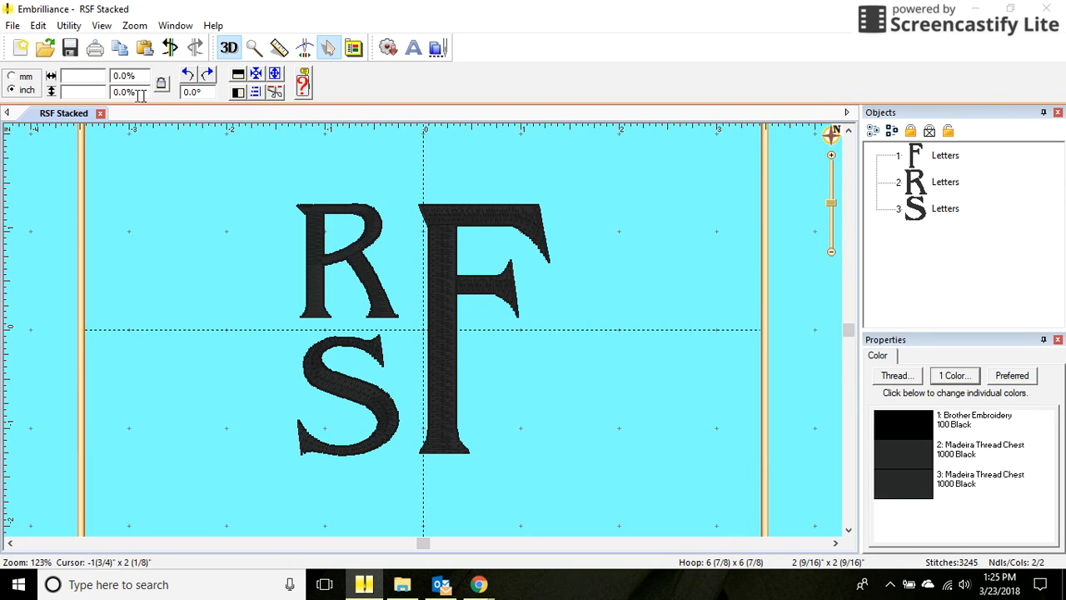
{"action": "left_click", "coordinate": [12, 25]}
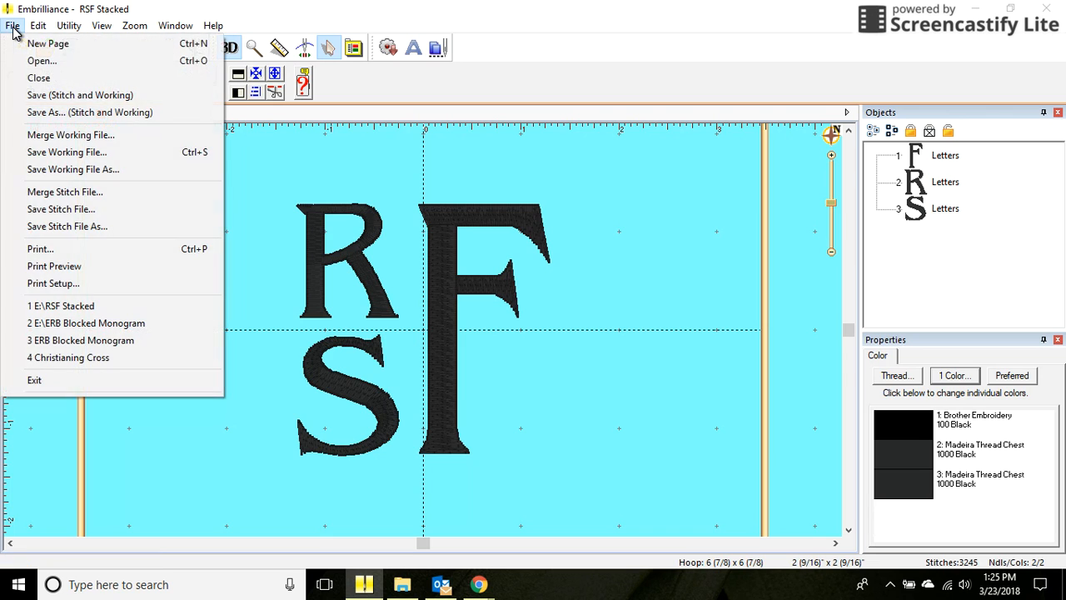
{"action": "left_click", "coordinate": [40, 61]}
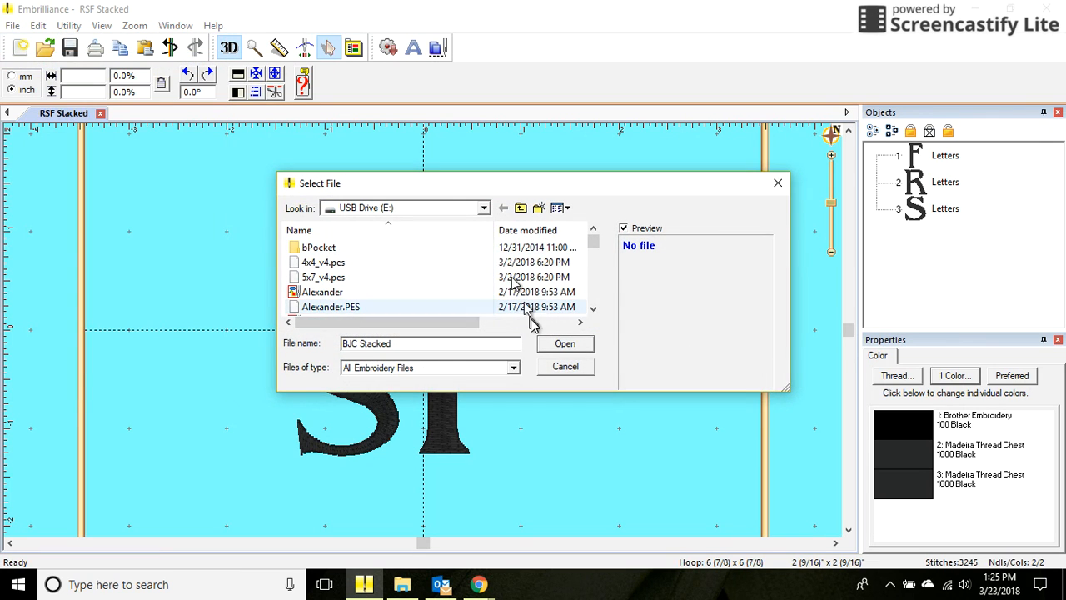
{"action": "left_click", "coordinate": [559, 368]}
Create a new blank page and close the RSF Stacked design.
{"action": "left_click", "coordinate": [12, 25]}
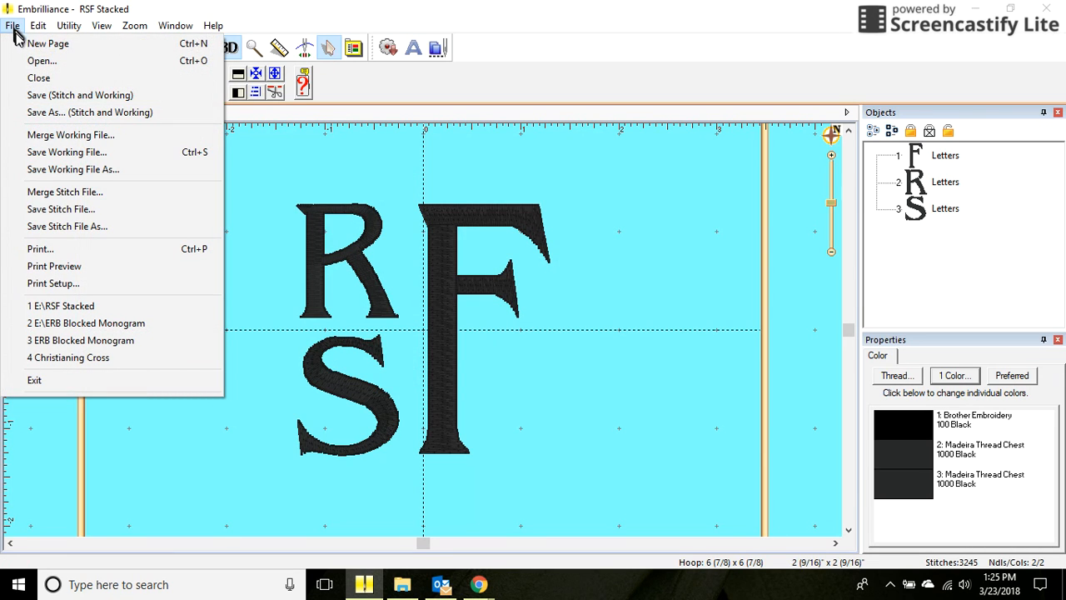
{"action": "left_click", "coordinate": [43, 46]}
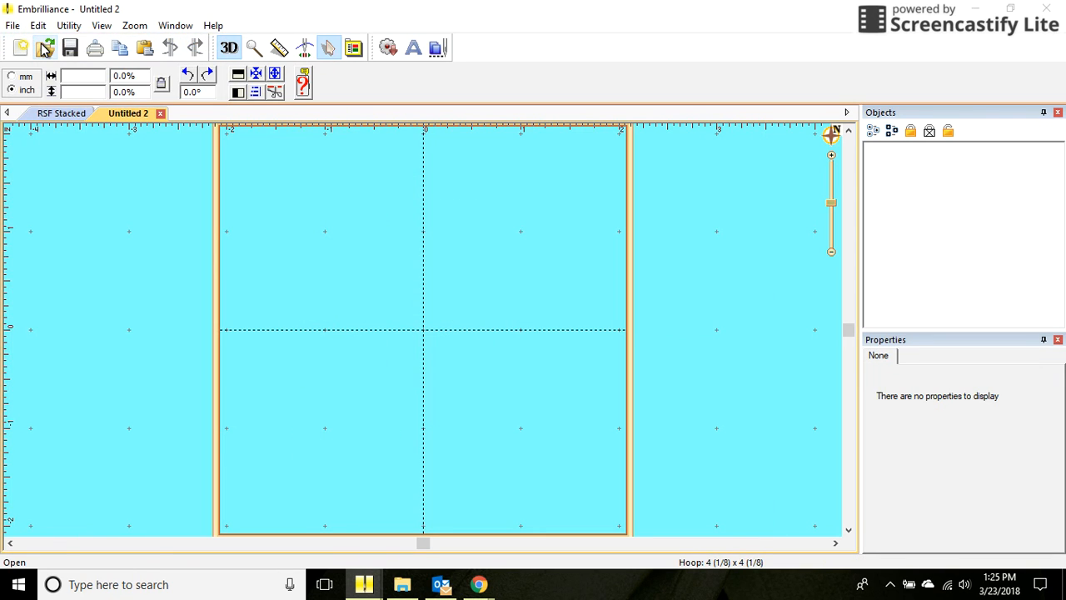
{"action": "left_click", "coordinate": [80, 115]}
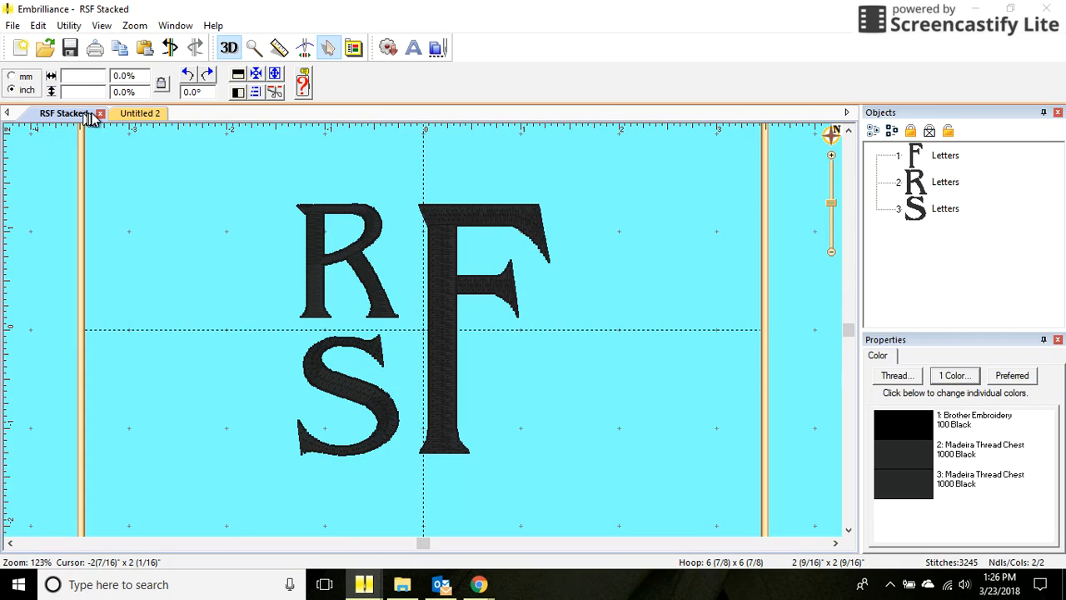
{"action": "left_click", "coordinate": [100, 114]}
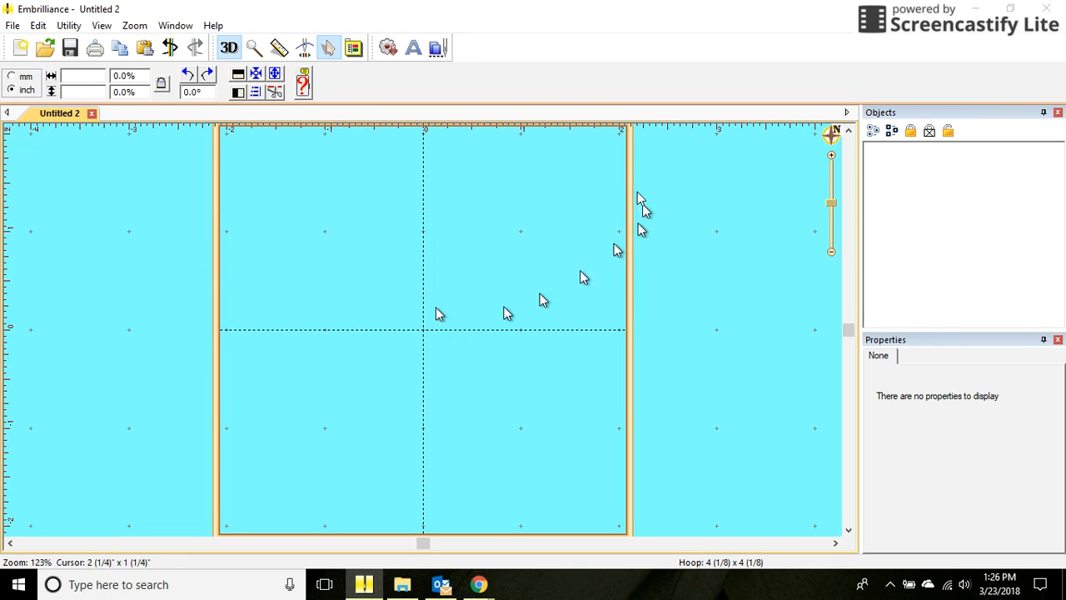
{"action": "left_click", "coordinate": [354, 50]}
{"action": "left_click", "coordinate": [730, 393]}
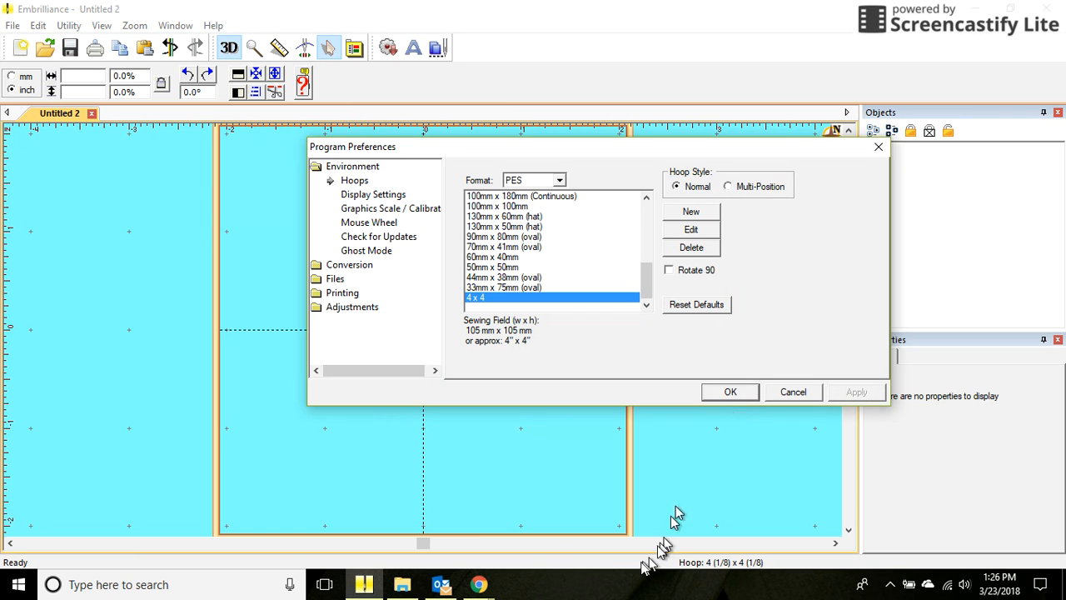
{"action": "left_click", "coordinate": [779, 392]}
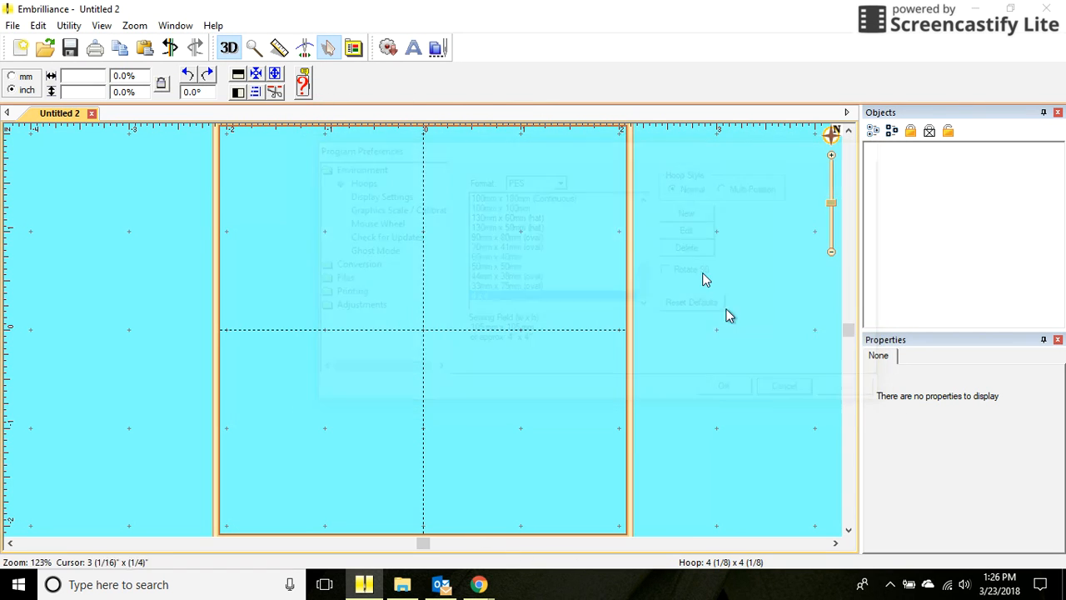
Create a new hoop named 3x3 with a width and height of 90 mm and apply it to the page.
{"action": "left_click", "coordinate": [354, 50]}
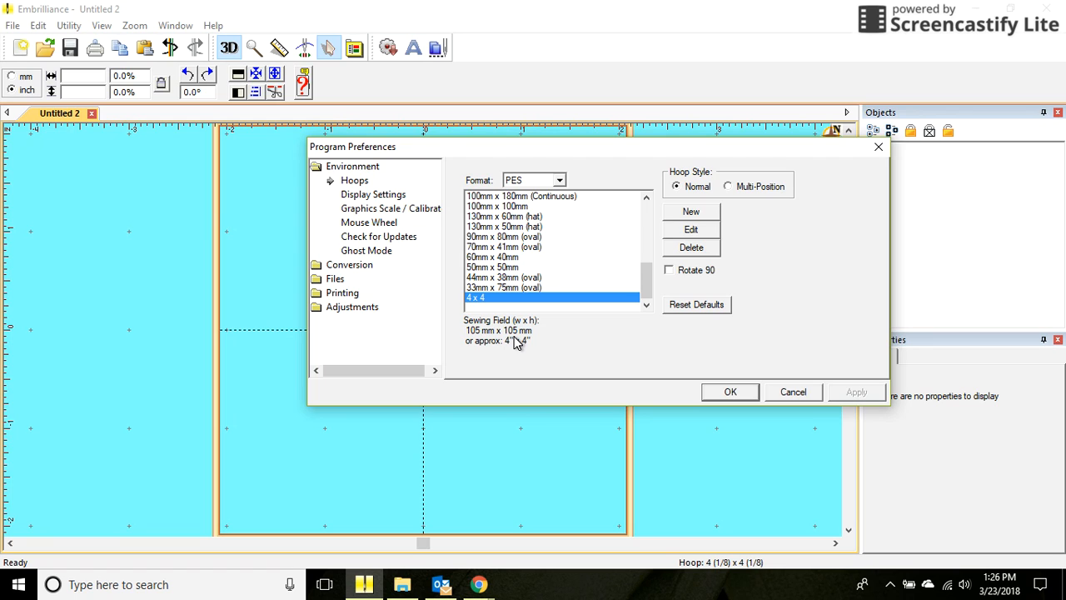
{"action": "left_click", "coordinate": [691, 213]}
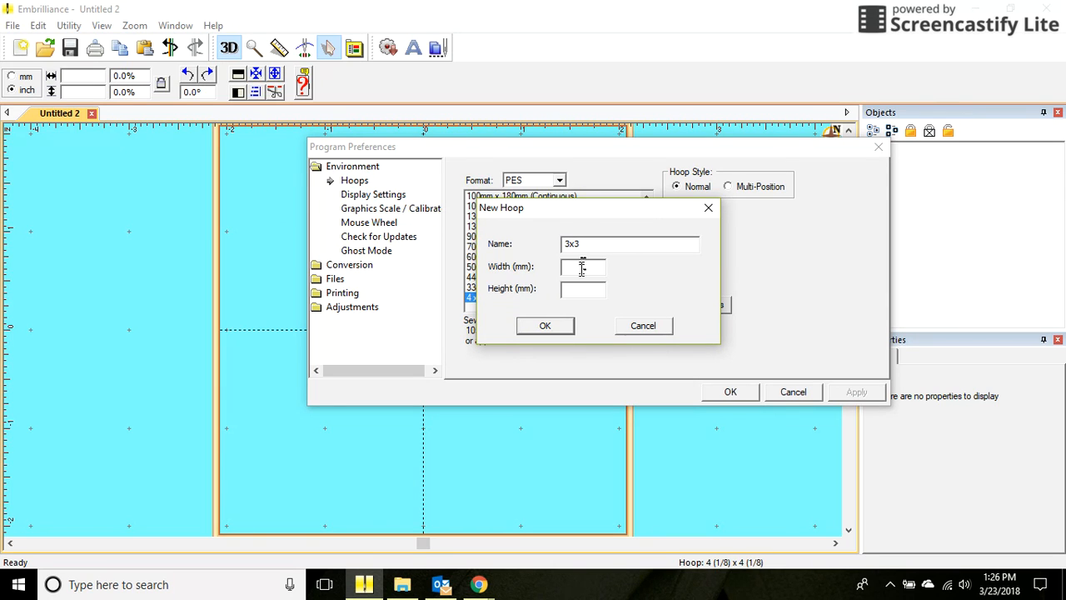
{"action": "left_click_drag", "start_coordinate": [582, 212], "coordinate": [655, 212]}
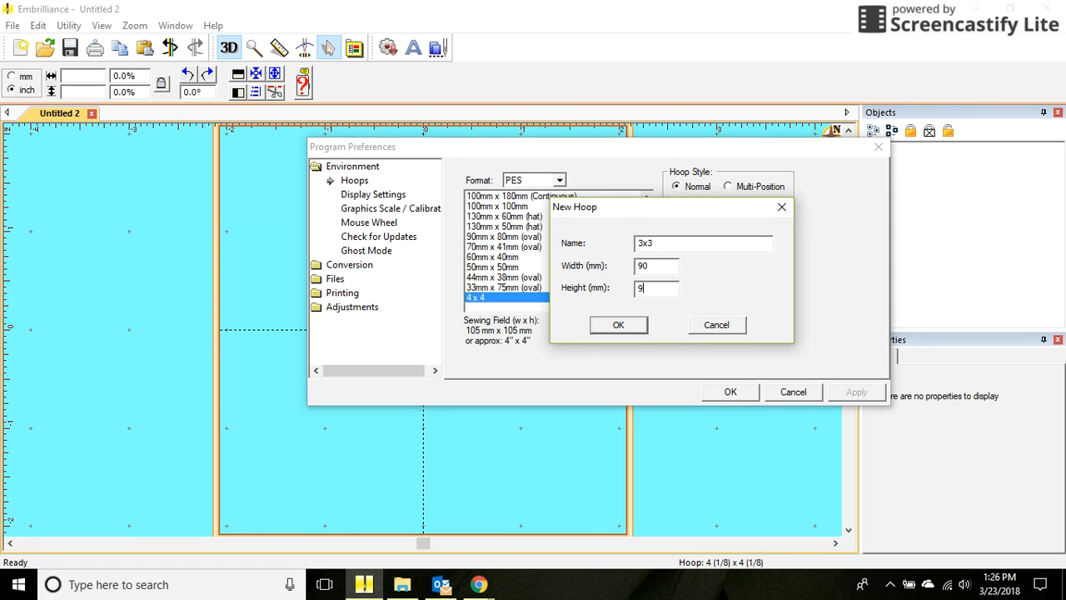
{"action": "left_click", "coordinate": [630, 325]}
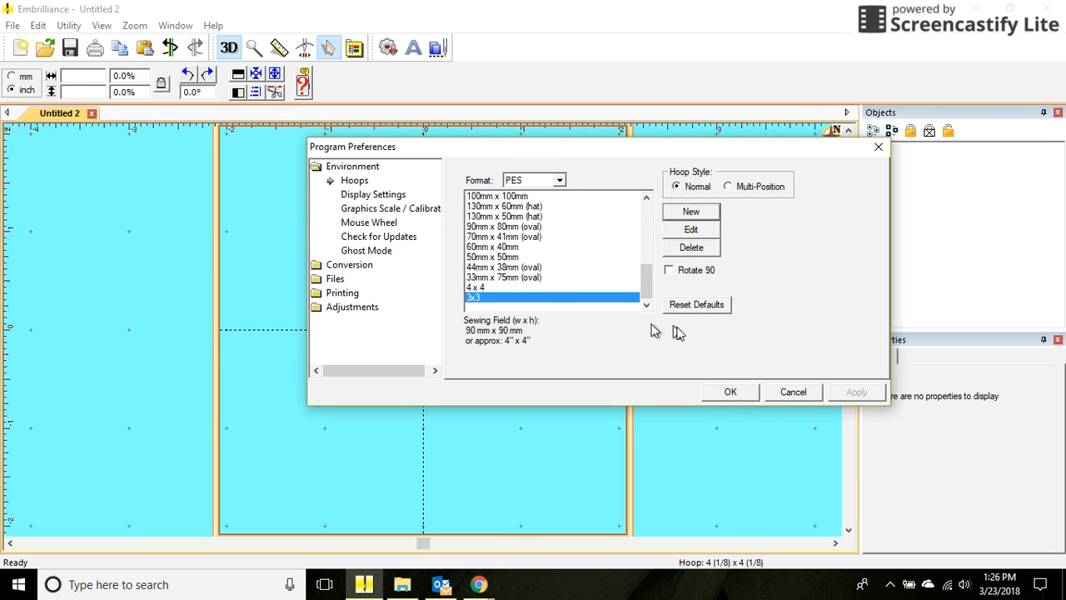
{"action": "left_click", "coordinate": [741, 392]}
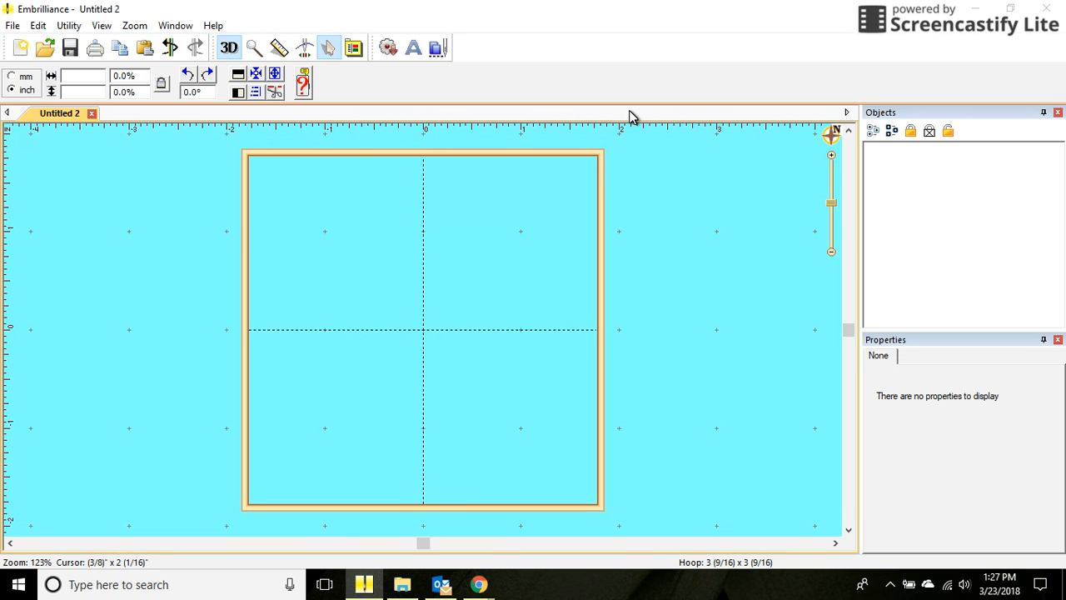
Change the 3x3 hoop's width and height to 70 mm and apply it to the page.
{"action": "left_click", "coordinate": [354, 48]}
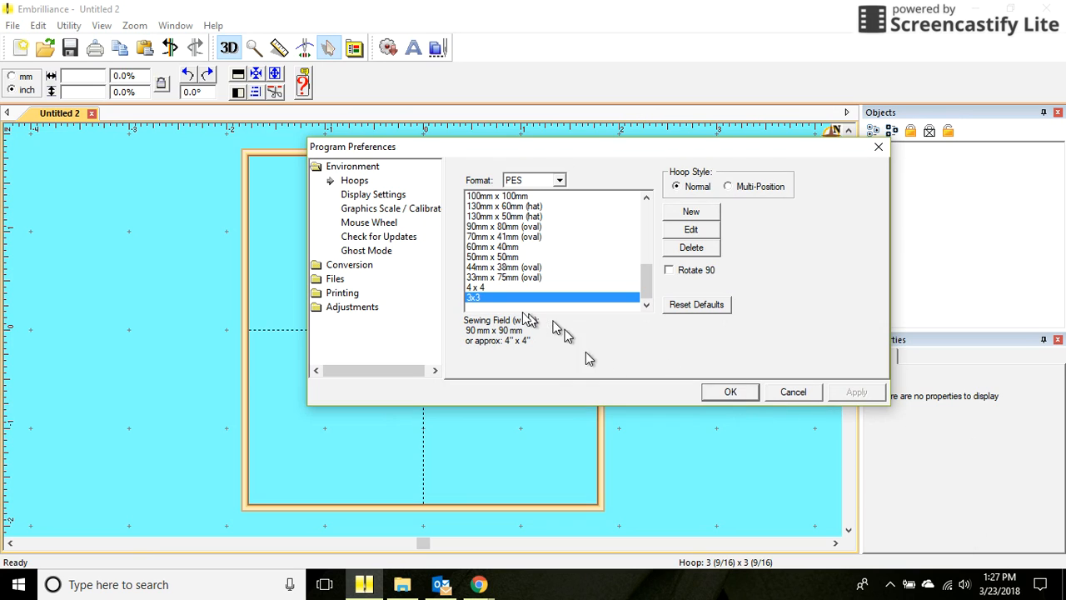
{"action": "left_click", "coordinate": [691, 234]}
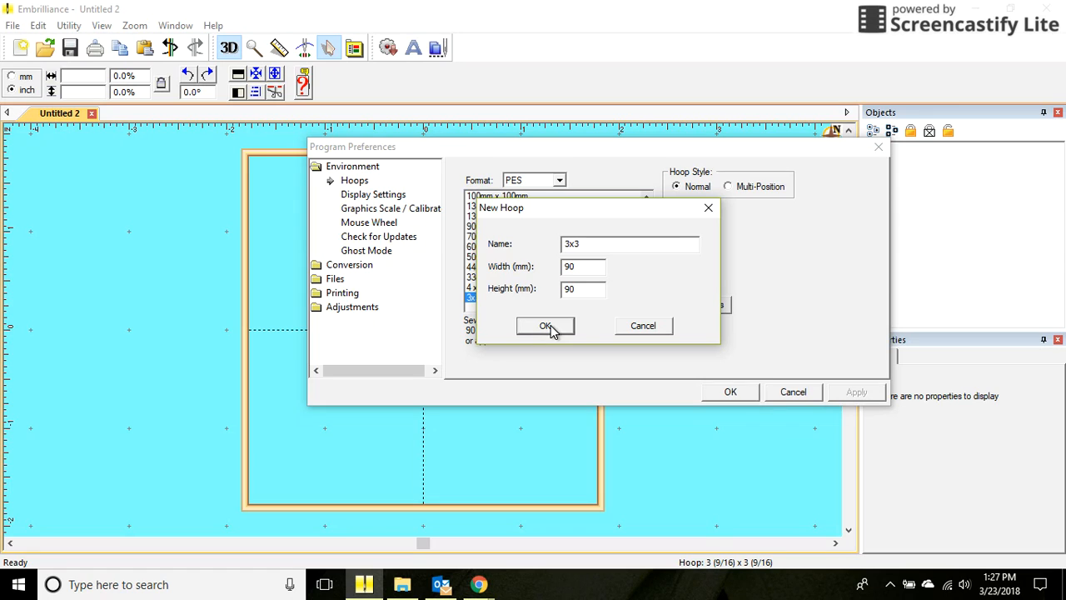
{"action": "left_click", "coordinate": [639, 326]}
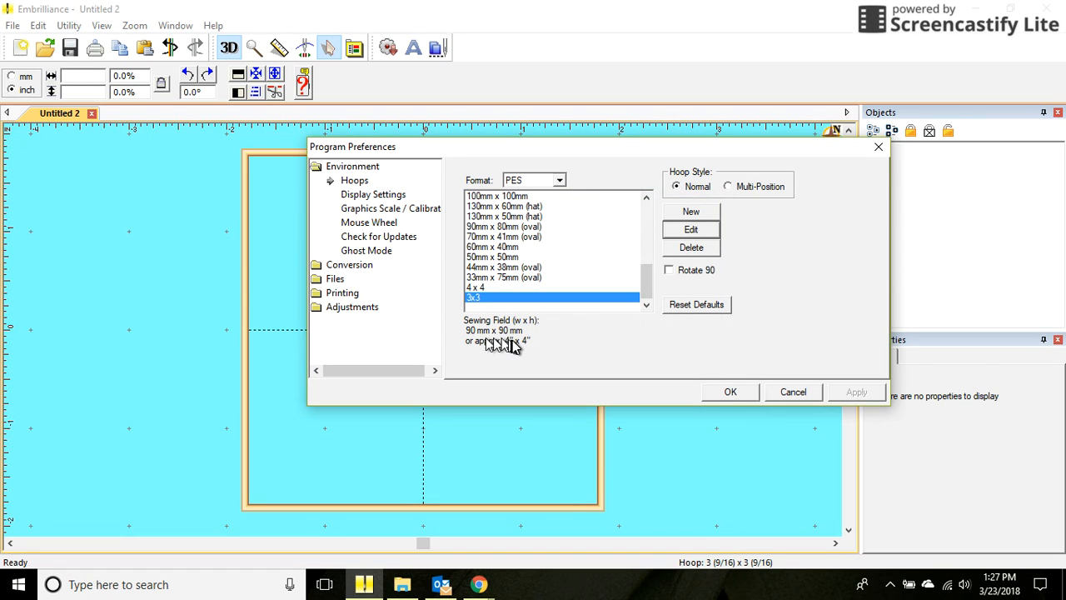
{"action": "left_click", "coordinate": [688, 231]}
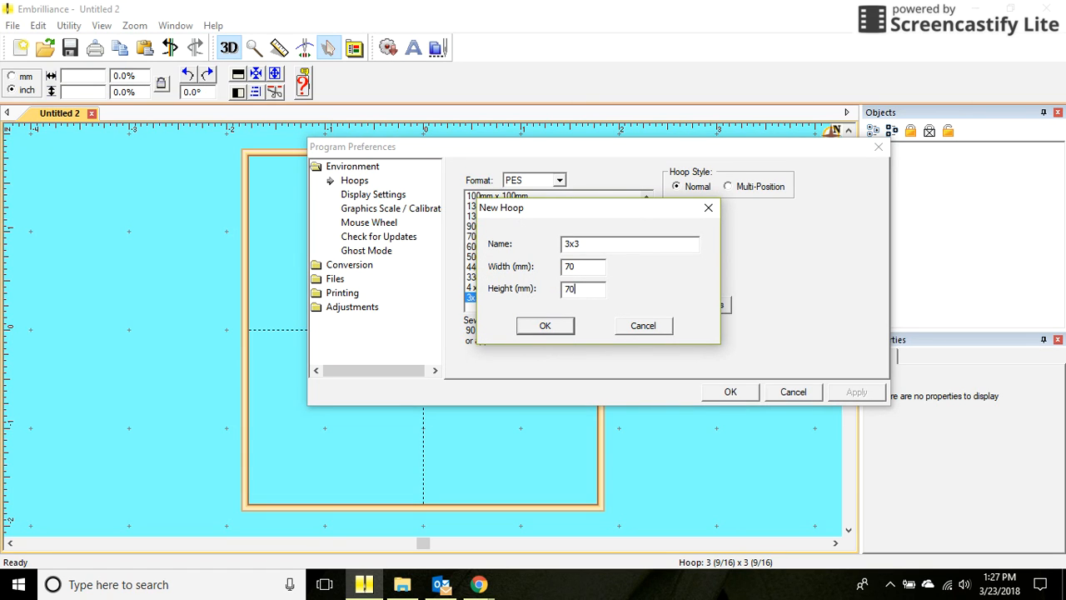
{"action": "left_click", "coordinate": [551, 325]}
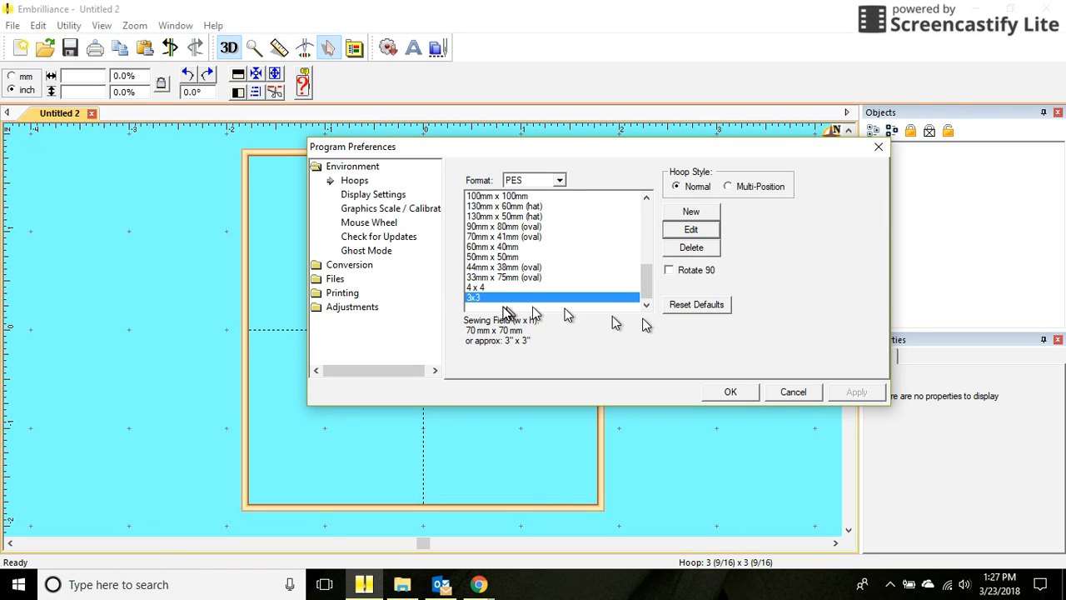
{"action": "left_click", "coordinate": [731, 391]}
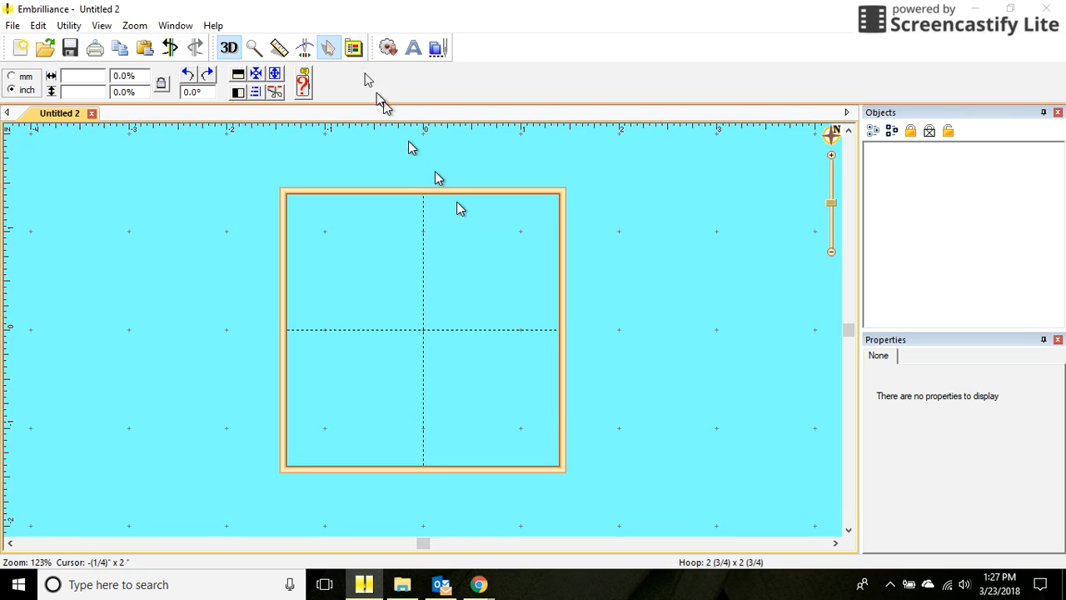
Set the 3x3 hoop's width and height to 75 mm and apply it to the page.
{"action": "left_click", "coordinate": [354, 49]}
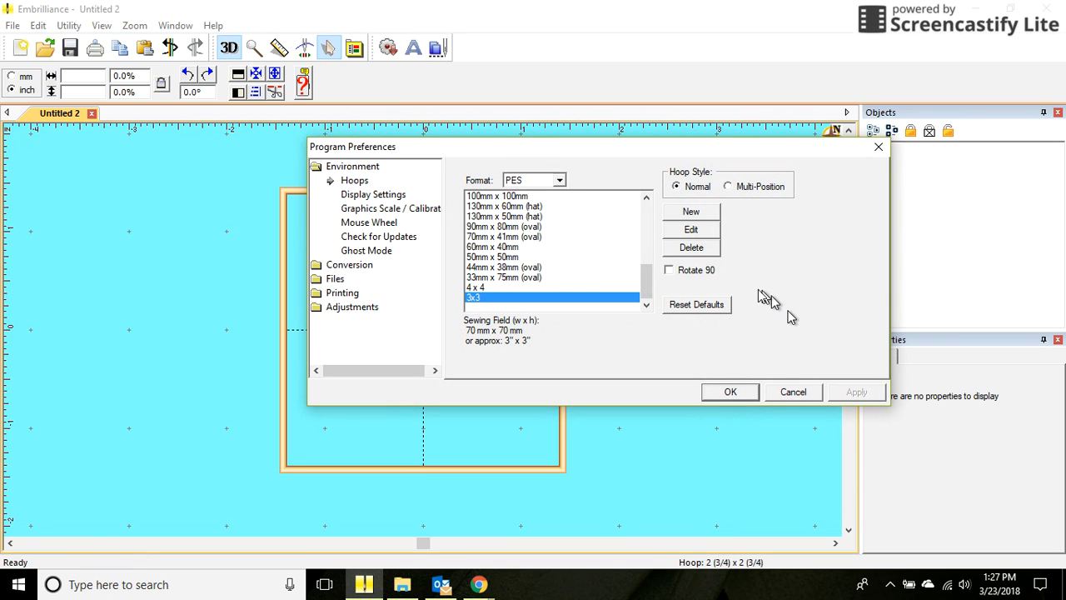
{"action": "left_click", "coordinate": [691, 229]}
{"action": "left_click", "coordinate": [579, 264]}
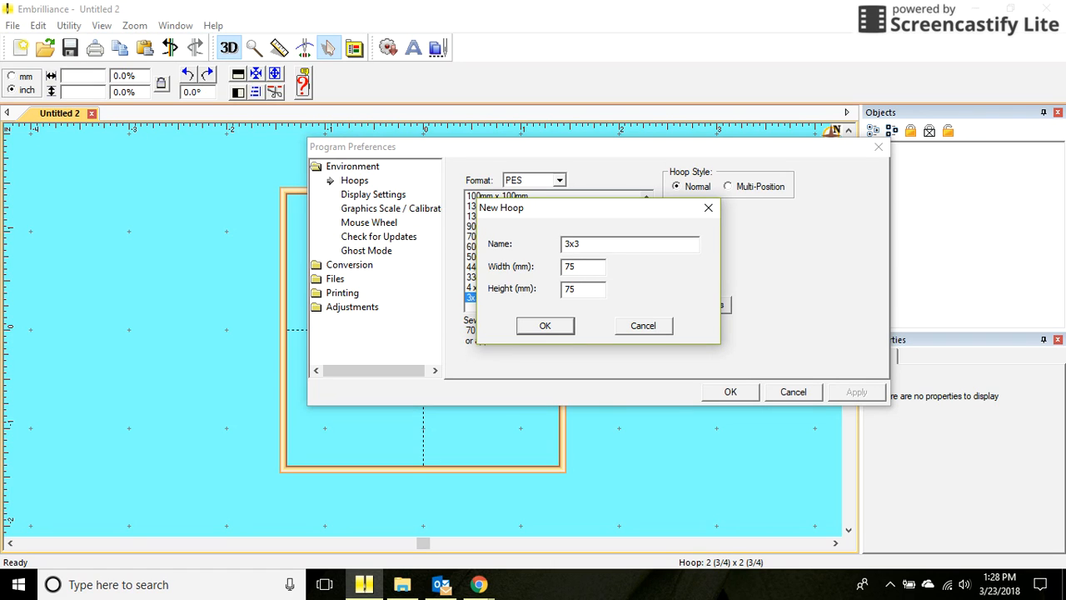
{"action": "left_click", "coordinate": [565, 322]}
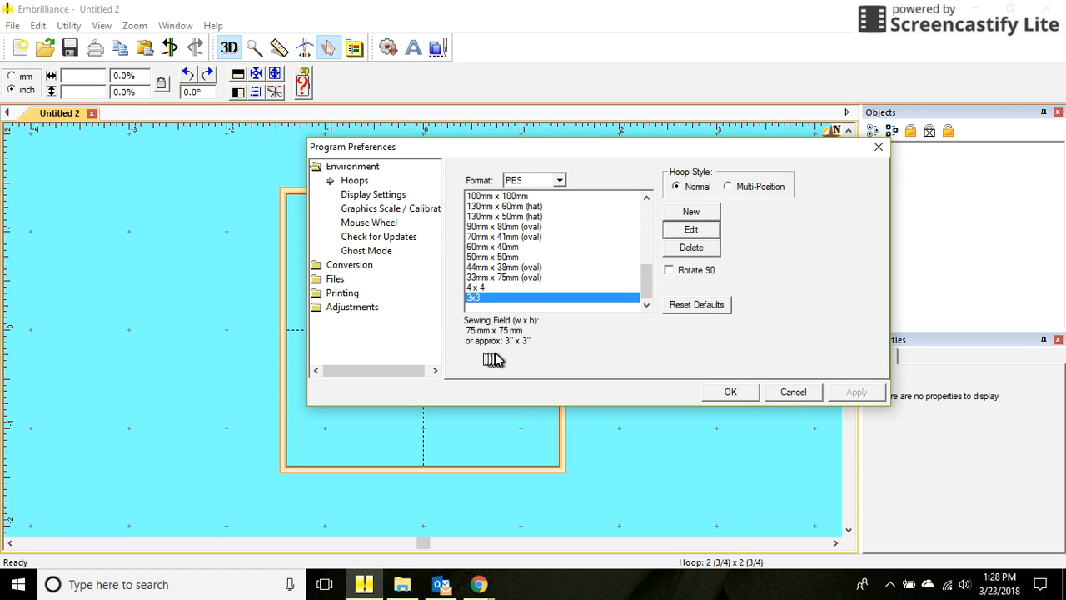
{"action": "left_click", "coordinate": [732, 391]}
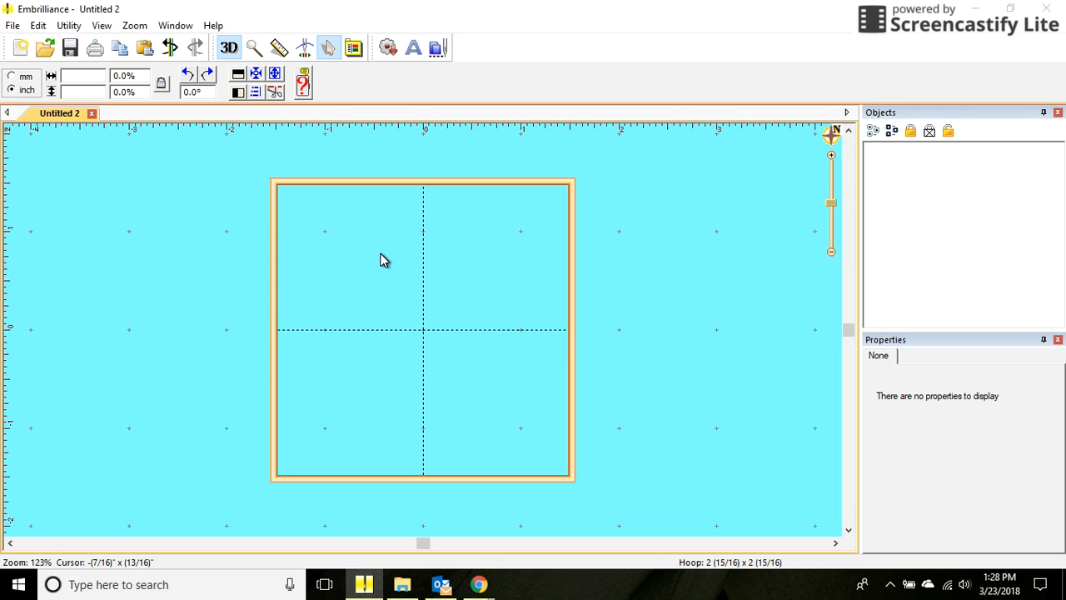
Add a lettering object to the hoop and set its text to A.
{"action": "left_click", "coordinate": [414, 50]}
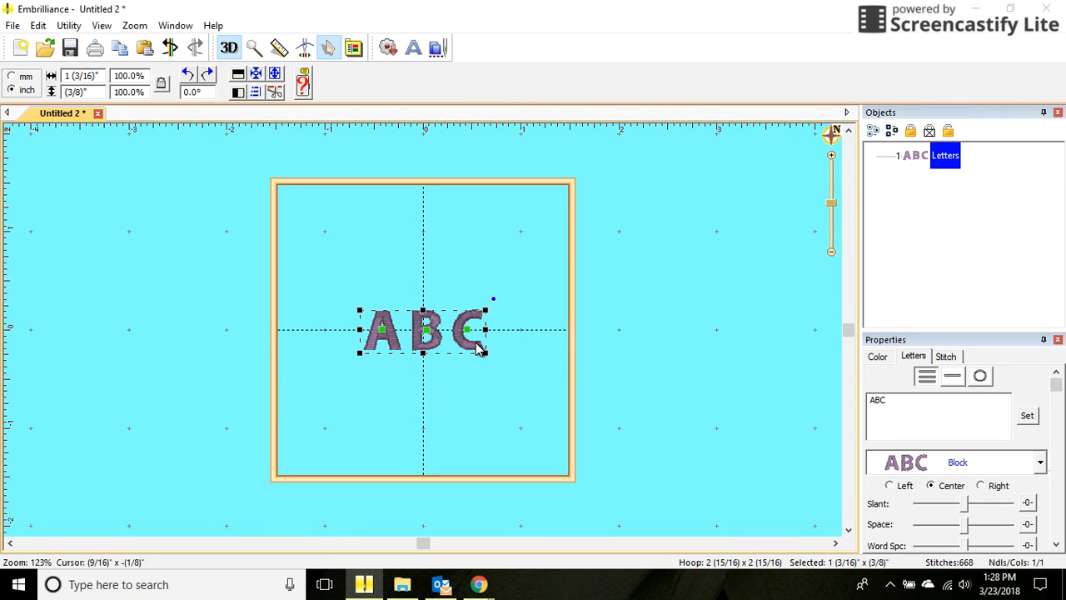
{"action": "left_click", "coordinate": [887, 400]}
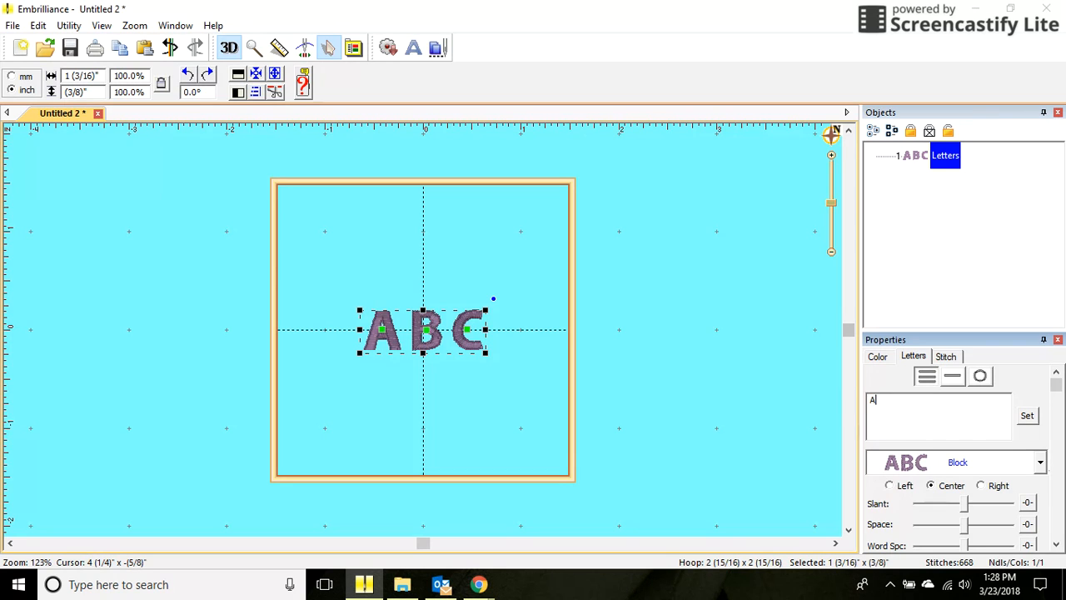
{"action": "left_click", "coordinate": [1027, 416]}
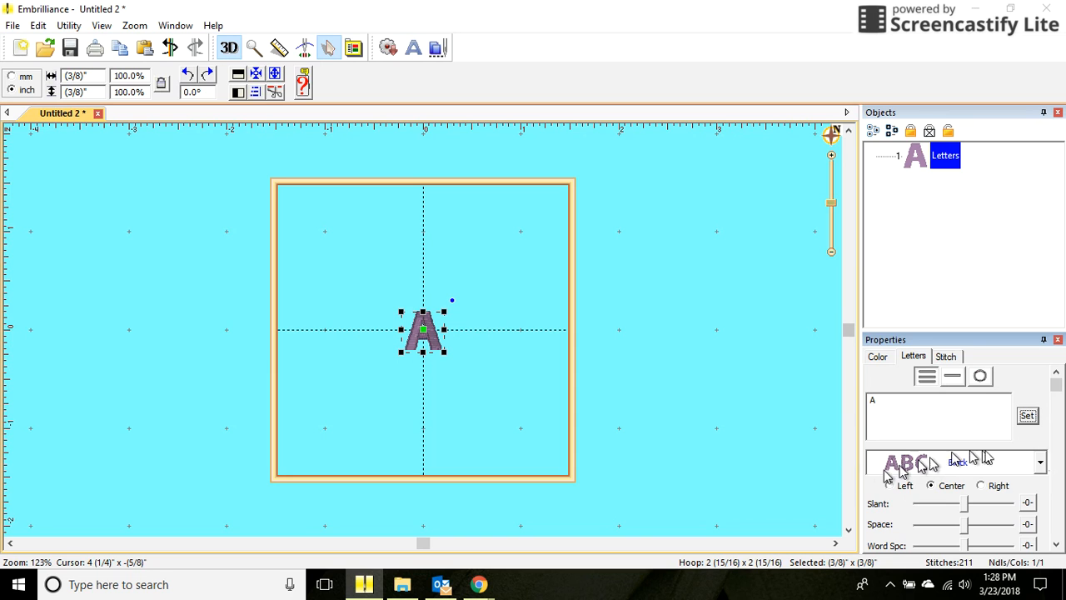
Change the letter A to the University font and move it into the hoop's upper-left quadrant.
{"action": "left_click", "coordinate": [1040, 465]}
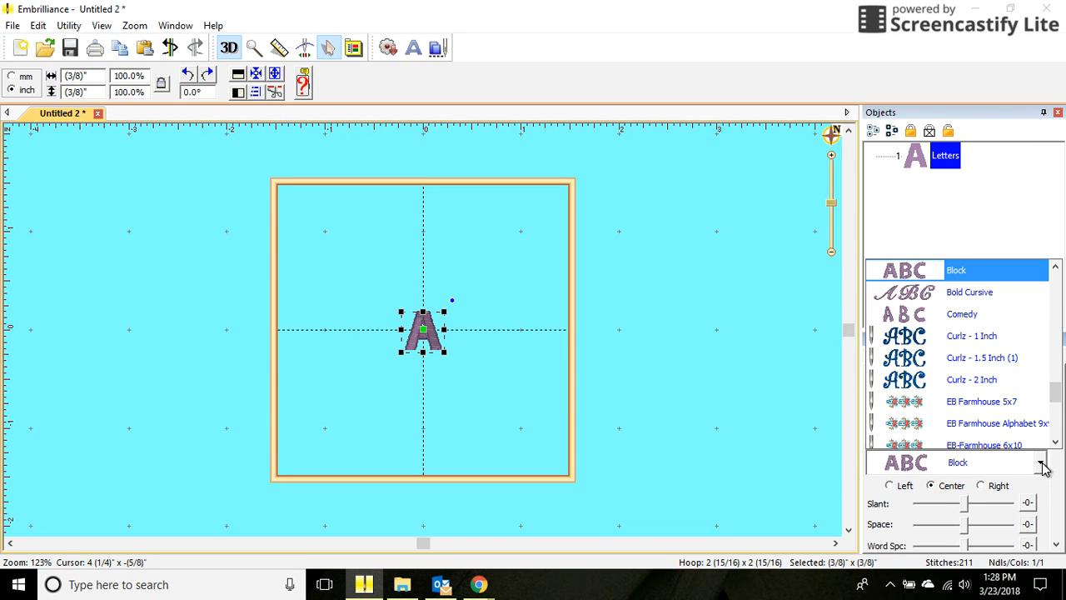
{"action": "scroll", "coordinate": [1040, 432], "scroll_direction": "down", "scroll_amount": 3}
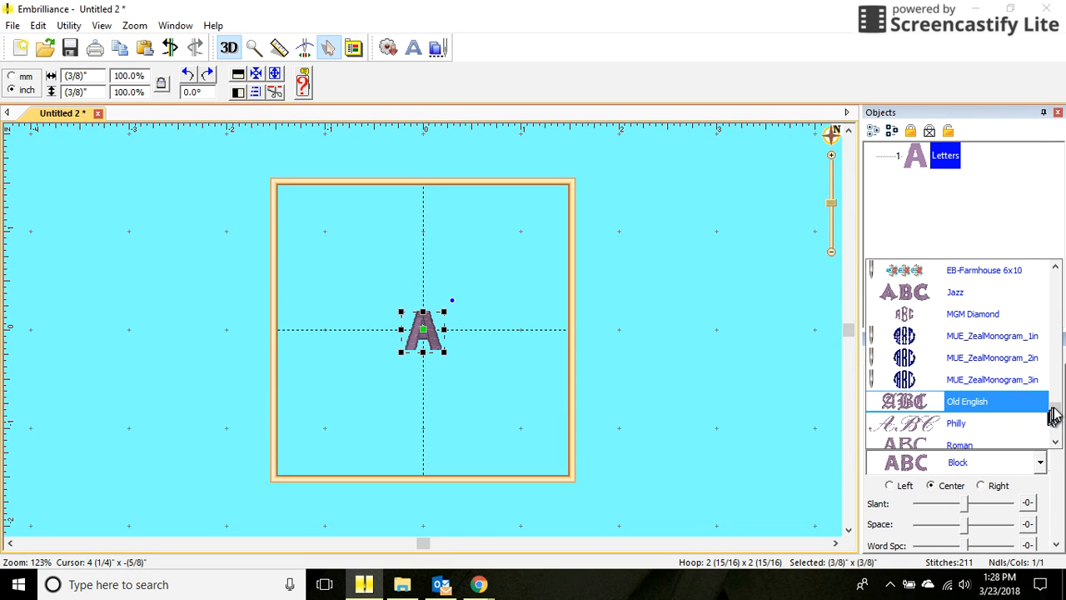
{"action": "left_click_drag", "start_coordinate": [1059, 416], "coordinate": [1059, 430]}
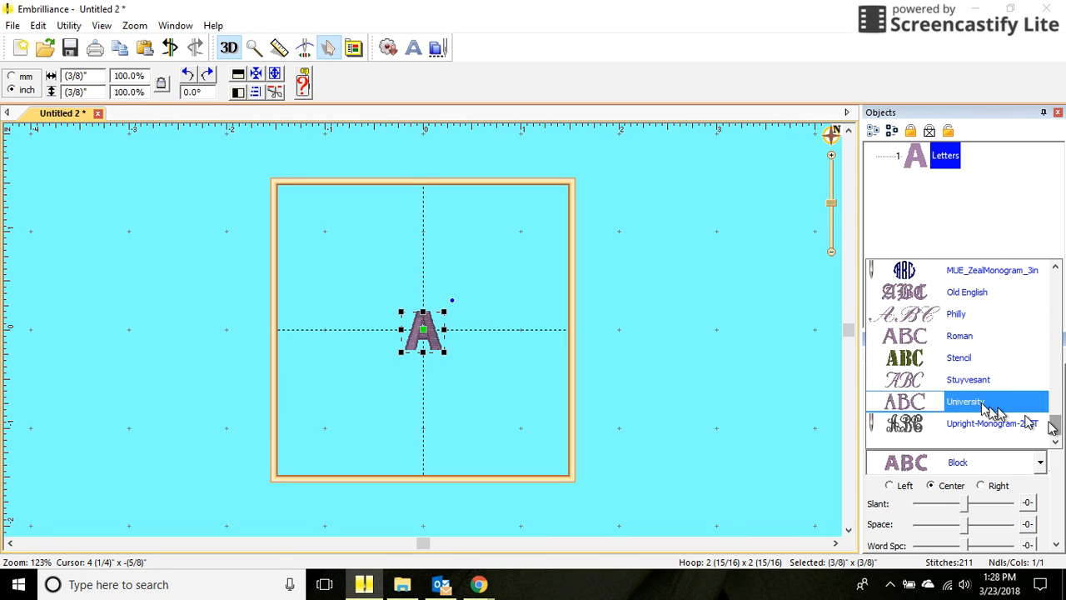
{"action": "left_click", "coordinate": [936, 404]}
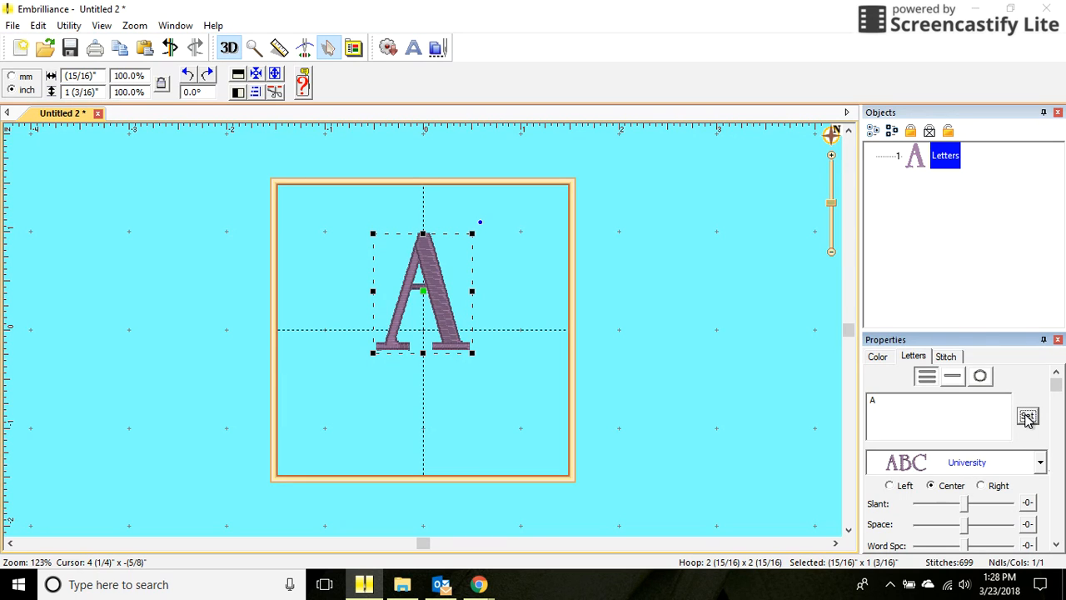
{"action": "left_click_drag", "start_coordinate": [443, 301], "coordinate": [369, 280]}
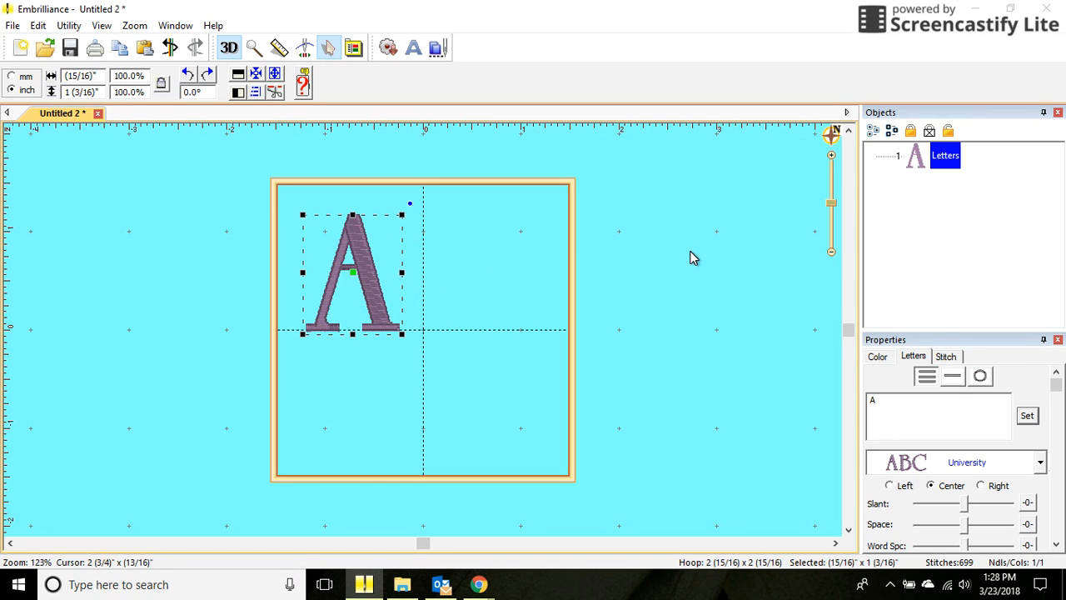
Move the letter A slightly right and up, close to the centre lines within the hoop's upper-left quadrant.
{"action": "left_click_drag", "start_coordinate": [371, 292], "coordinate": [385, 289]}
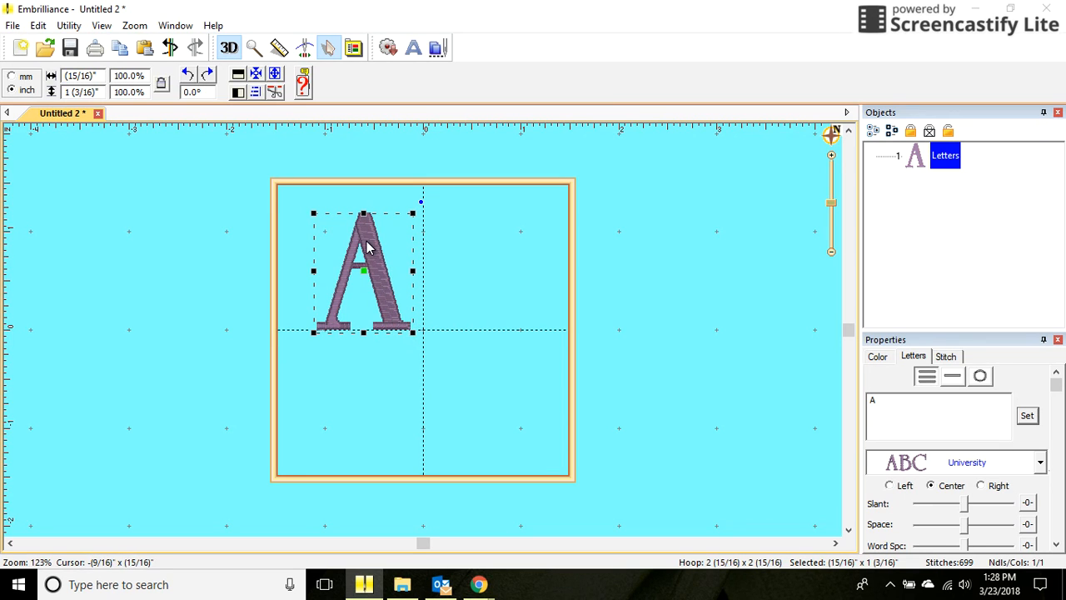
{"action": "left_click_drag", "start_coordinate": [368, 246], "coordinate": [369, 240]}
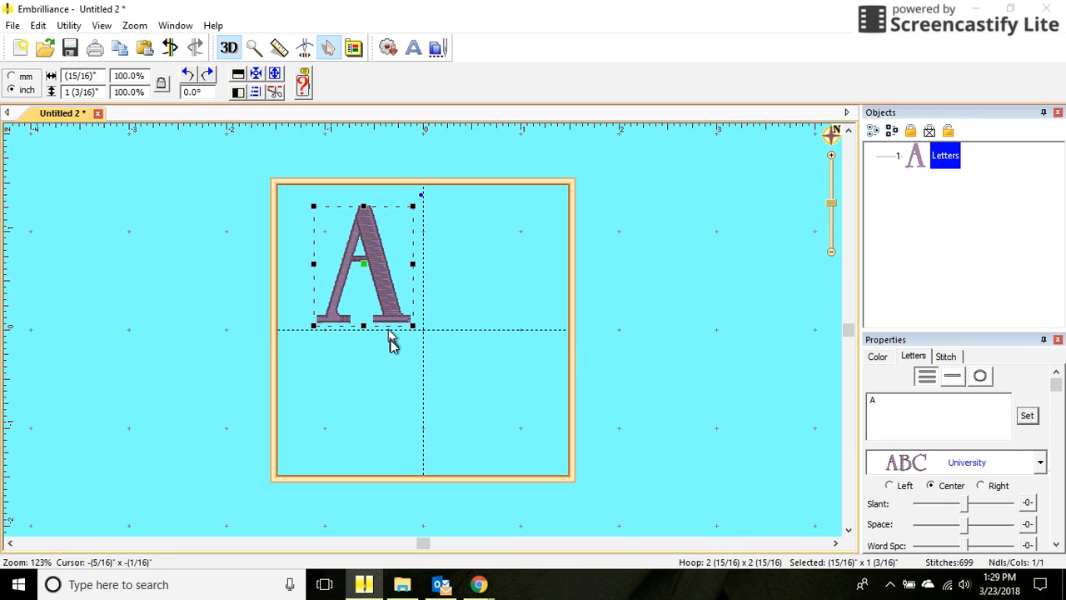
{"action": "left_click", "coordinate": [563, 341]}
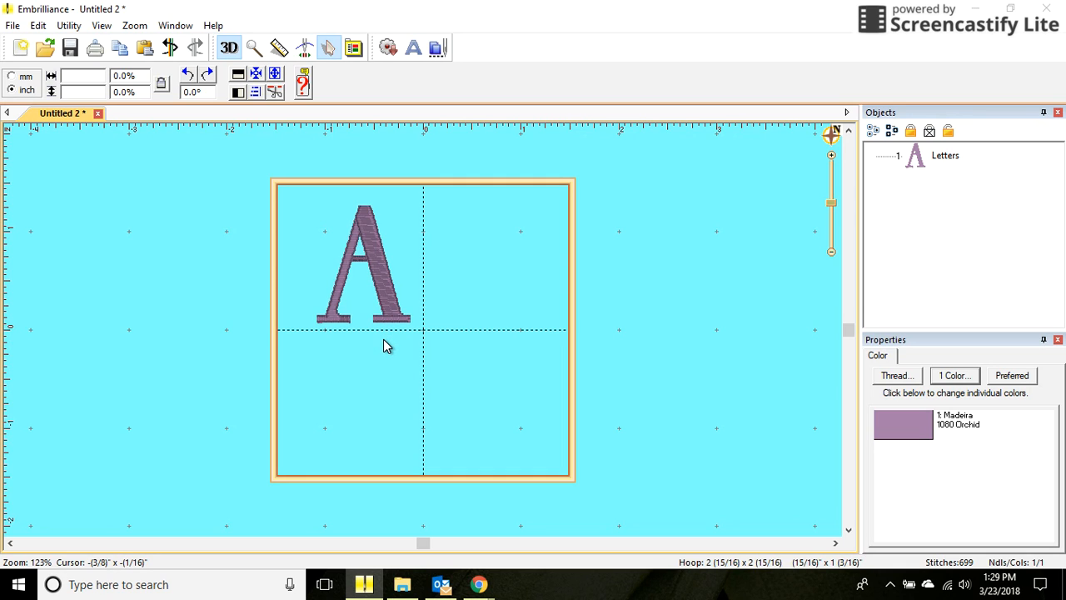
Add a second lettering object to the hoop and set its text to R.
{"action": "left_click", "coordinate": [414, 49]}
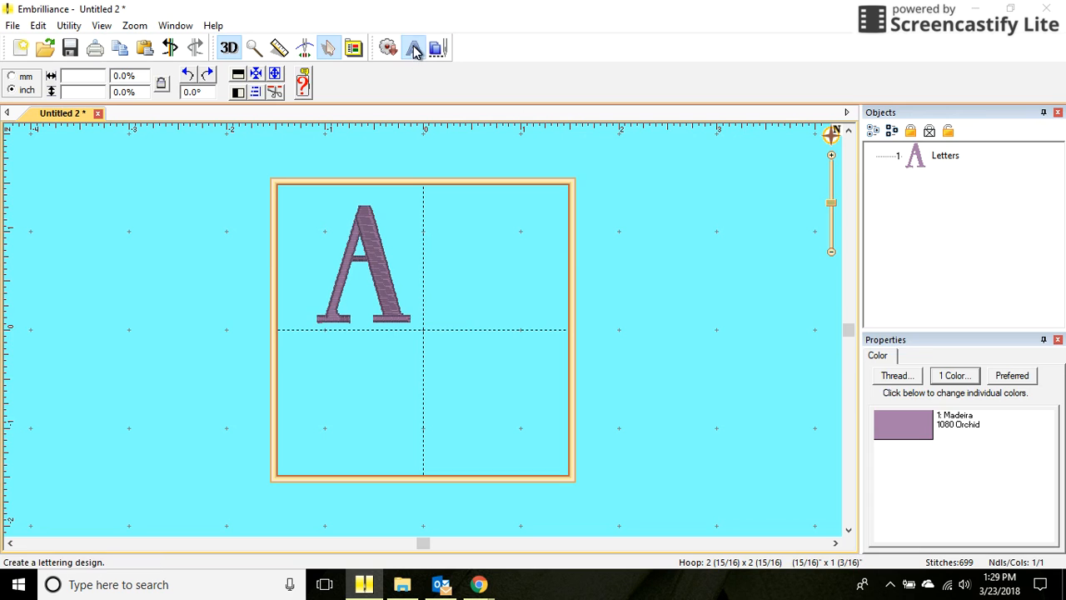
{"action": "left_click_drag", "start_coordinate": [895, 405], "coordinate": [845, 406]}
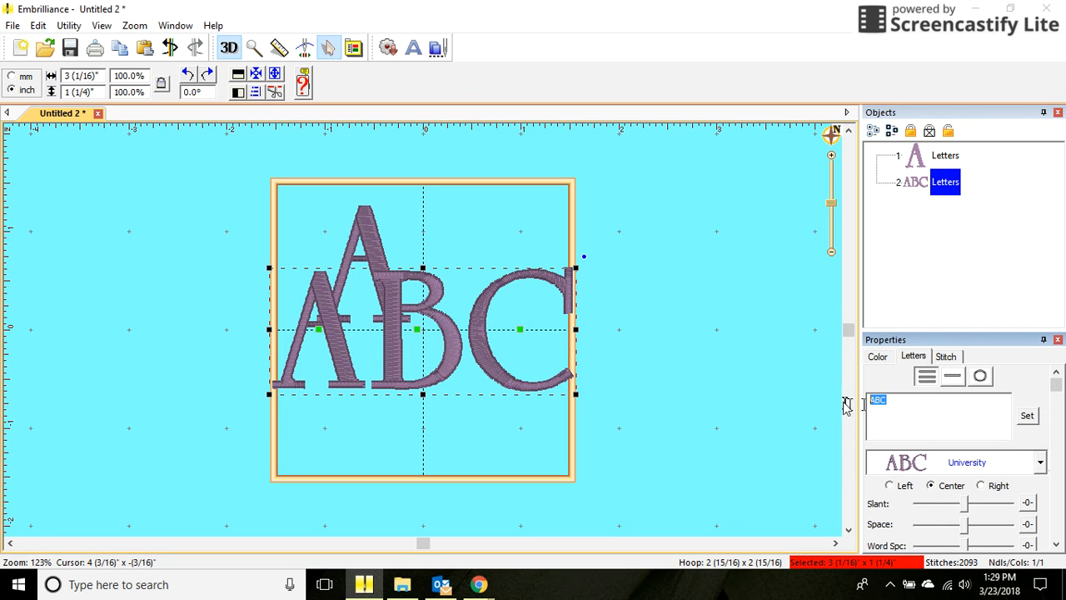
{"action": "left_click", "coordinate": [1027, 415]}
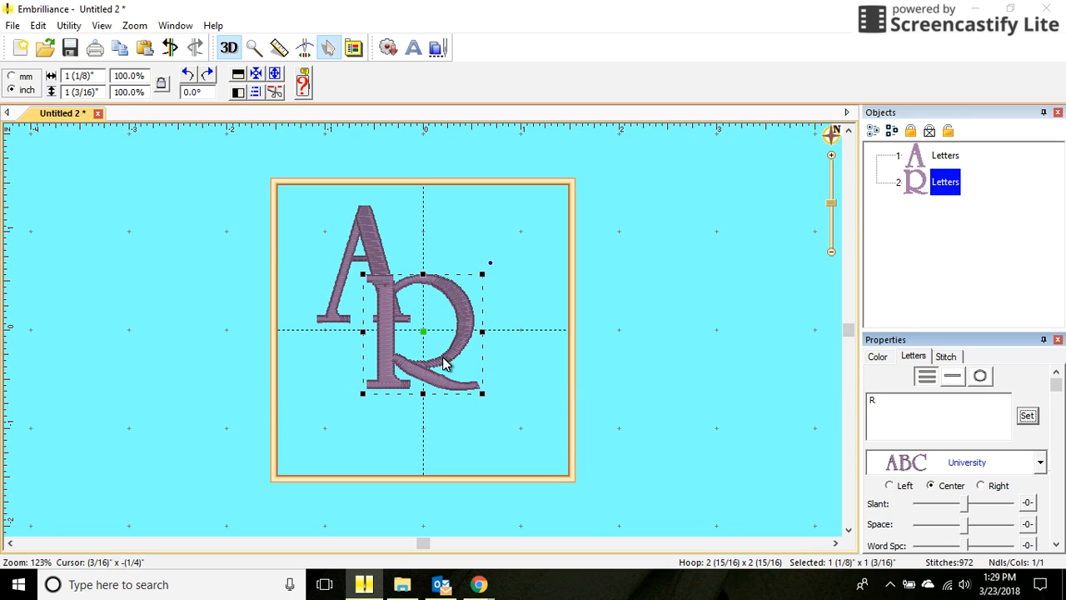
Change the letter R to the Roman font.
{"action": "left_click", "coordinate": [356, 260]}
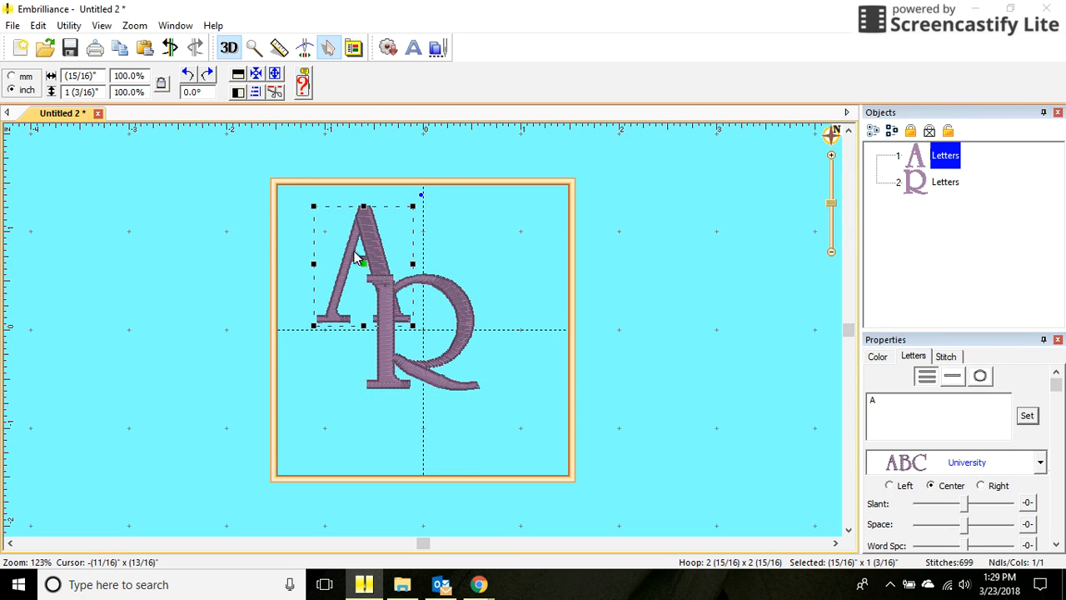
{"action": "left_click", "coordinate": [401, 350]}
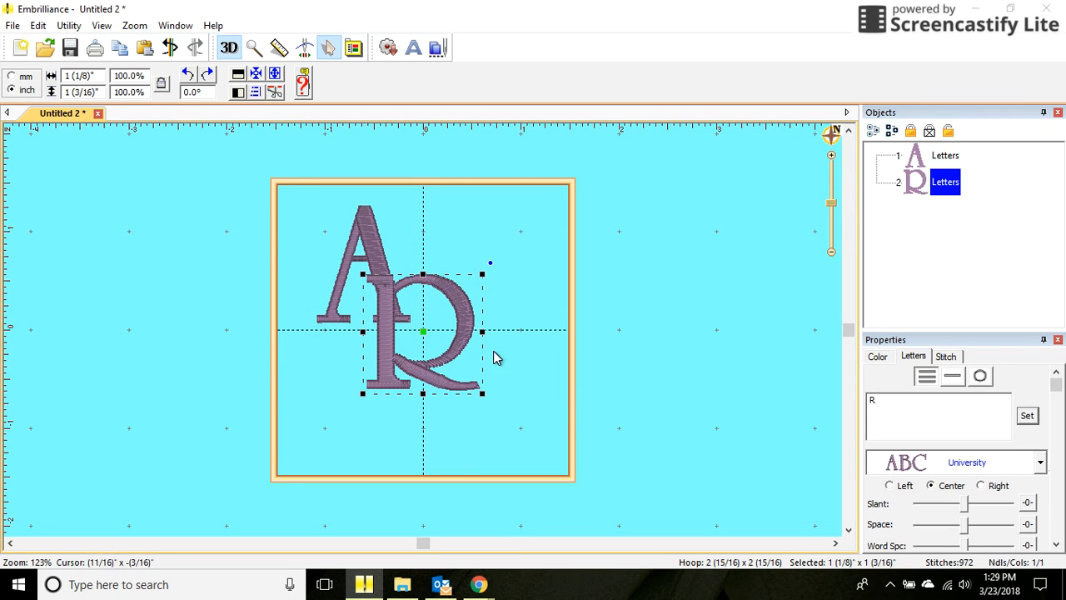
{"action": "left_click", "coordinate": [1040, 464]}
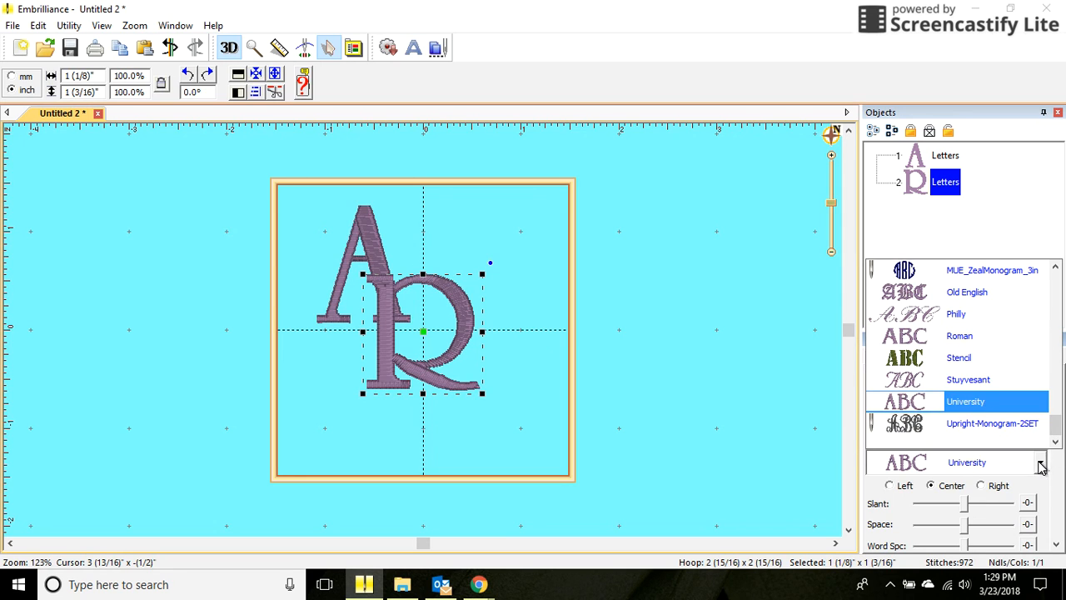
{"action": "left_click_drag", "start_coordinate": [1053, 423], "coordinate": [1054, 419]}
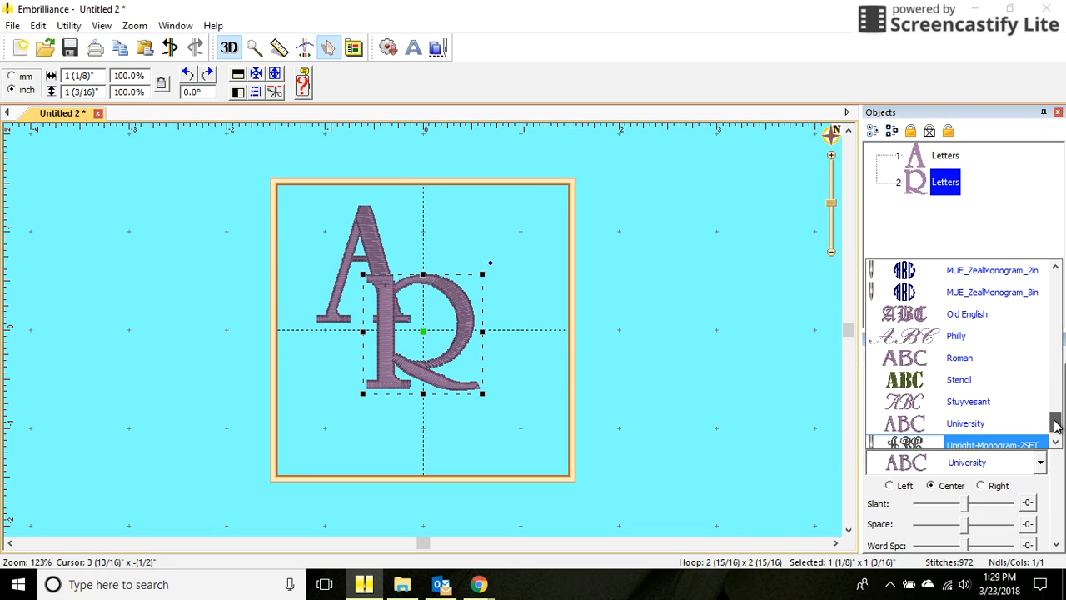
{"action": "left_click", "coordinate": [919, 365]}
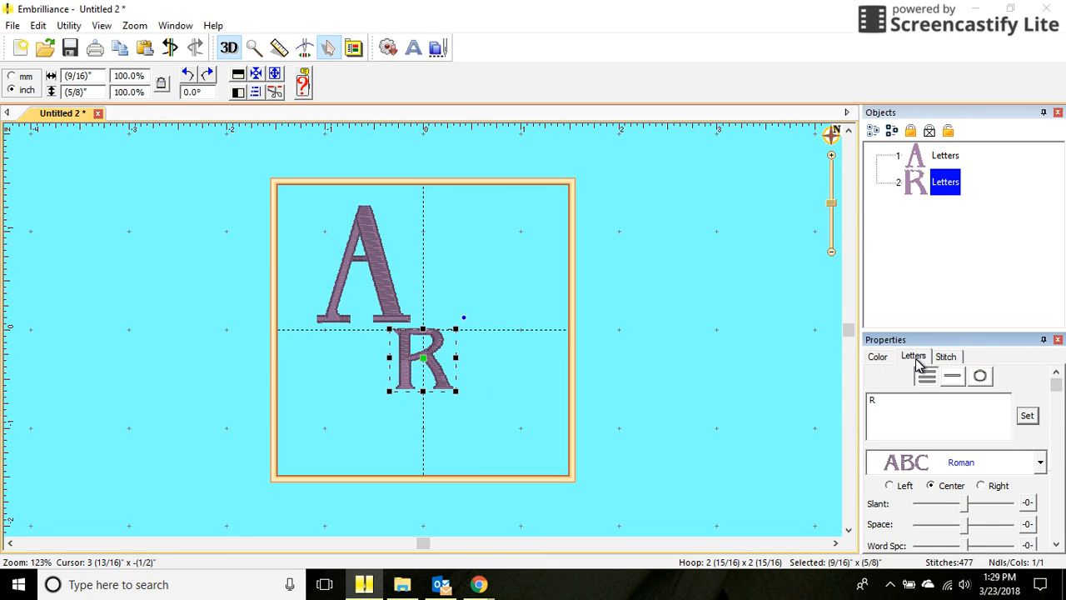
Change the letter A to the Roman font and enlarge it to about 1" wide by 15/16" high.
{"action": "left_click", "coordinate": [389, 300]}
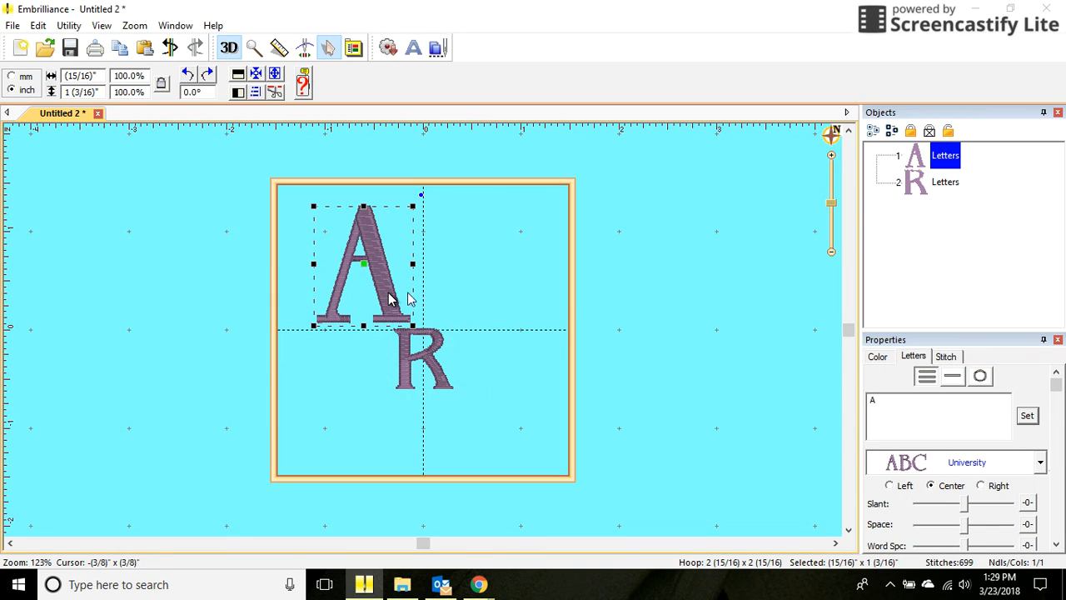
{"action": "left_click", "coordinate": [1040, 462]}
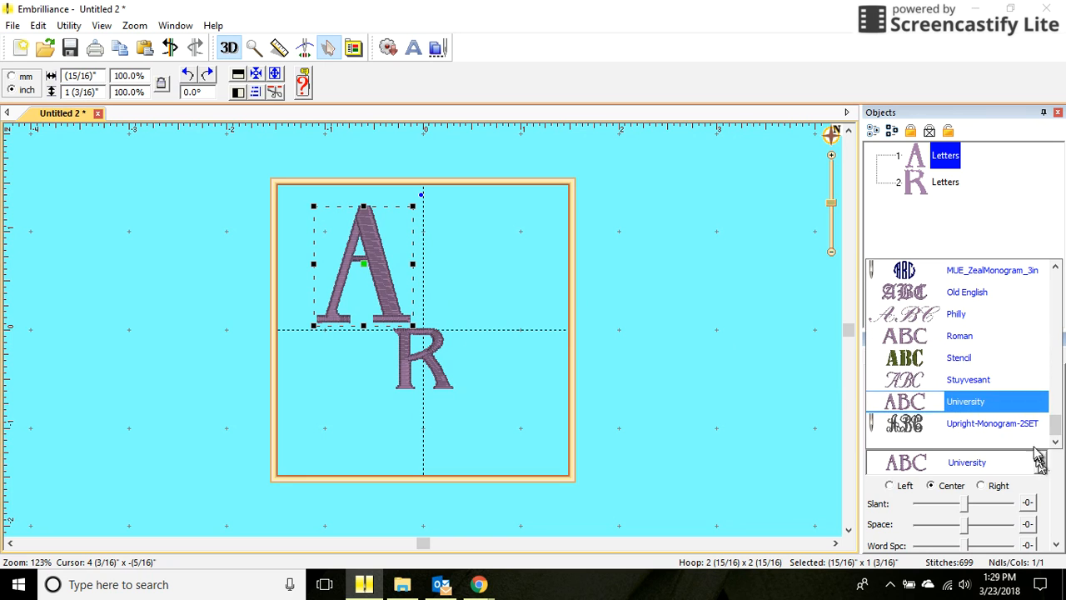
{"action": "left_click", "coordinate": [974, 336]}
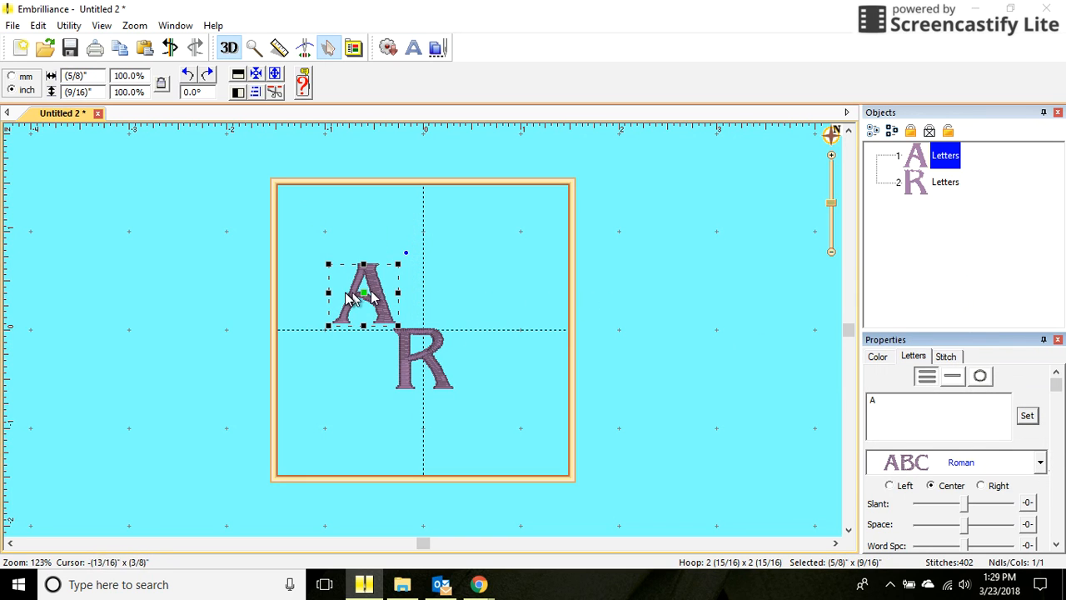
{"action": "left_click_drag", "start_coordinate": [398, 265], "coordinate": [434, 227]}
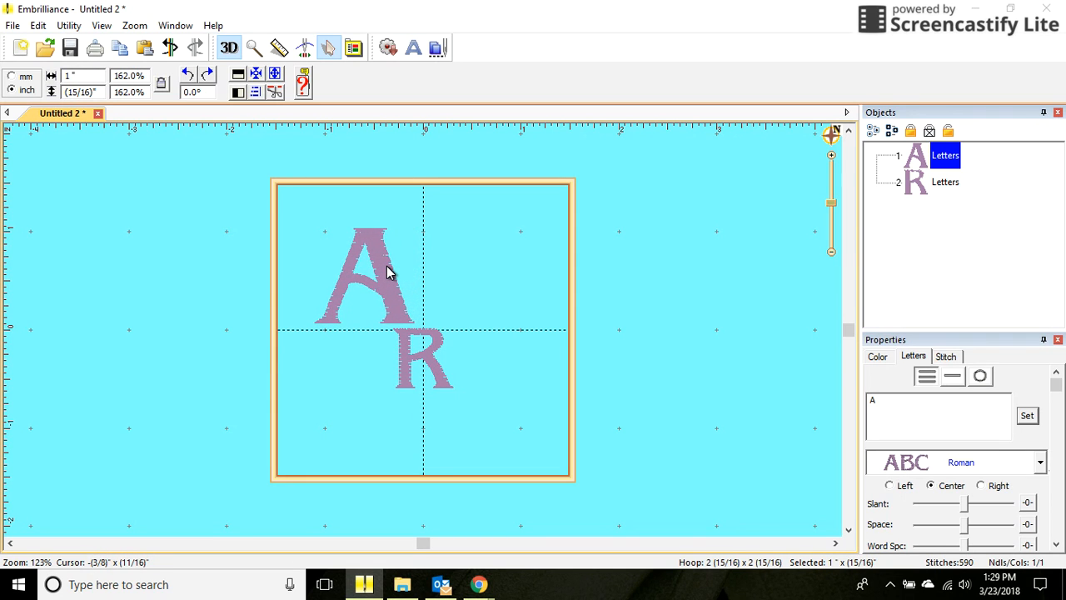
Enlarge the letter R over the A to about 15/16" square and place it in the quadrant below the A.
{"action": "left_click_drag", "start_coordinate": [419, 364], "coordinate": [406, 244]}
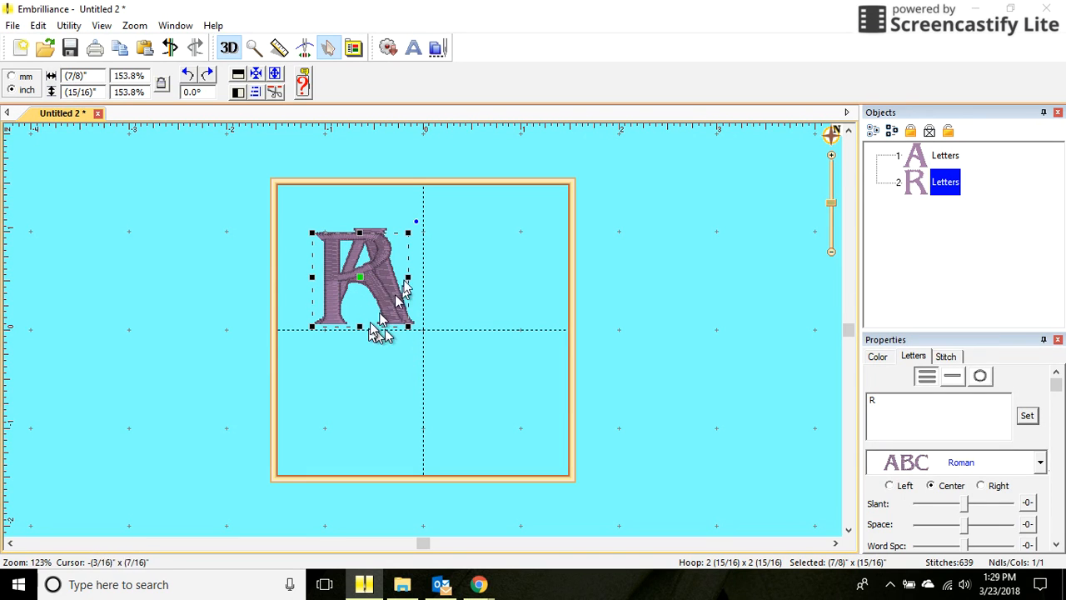
{"action": "left_click_drag", "start_coordinate": [406, 234], "coordinate": [411, 229]}
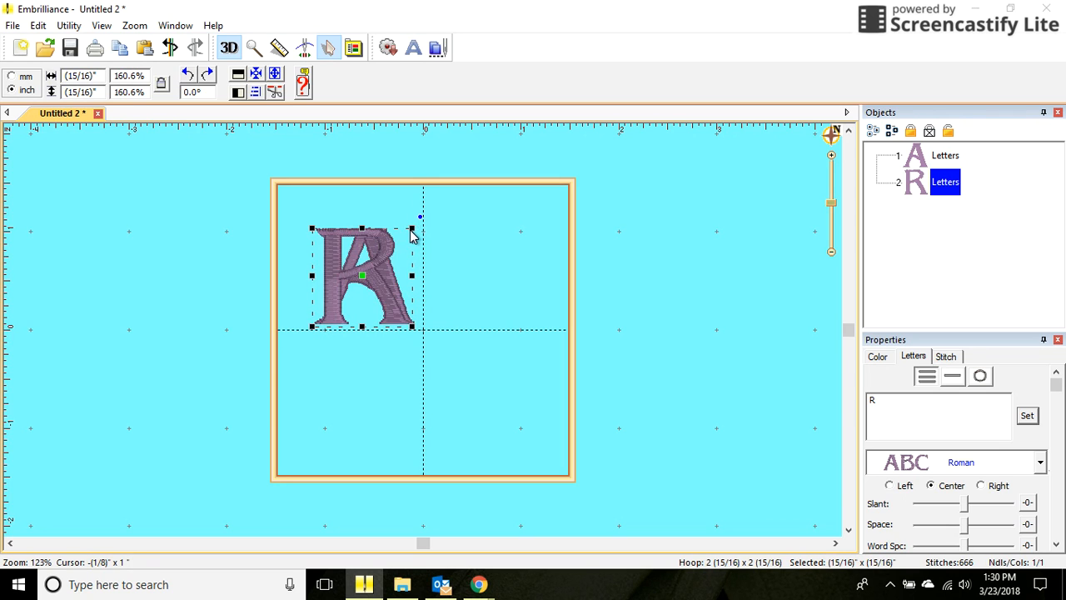
{"action": "left_click_drag", "start_coordinate": [379, 264], "coordinate": [387, 375]}
{"action": "left_click", "coordinate": [476, 358]}
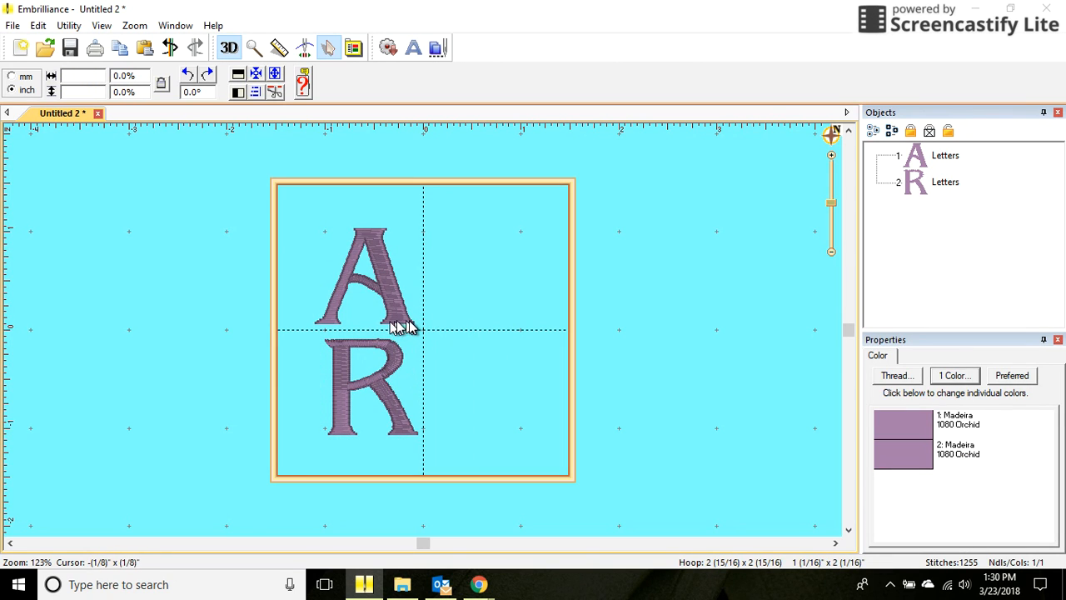
Shift the letter R left to line up its left edge with the A, leaving a small gap between them.
{"action": "left_click", "coordinate": [394, 418]}
{"action": "left_click_drag", "start_coordinate": [394, 418], "coordinate": [383, 402]}
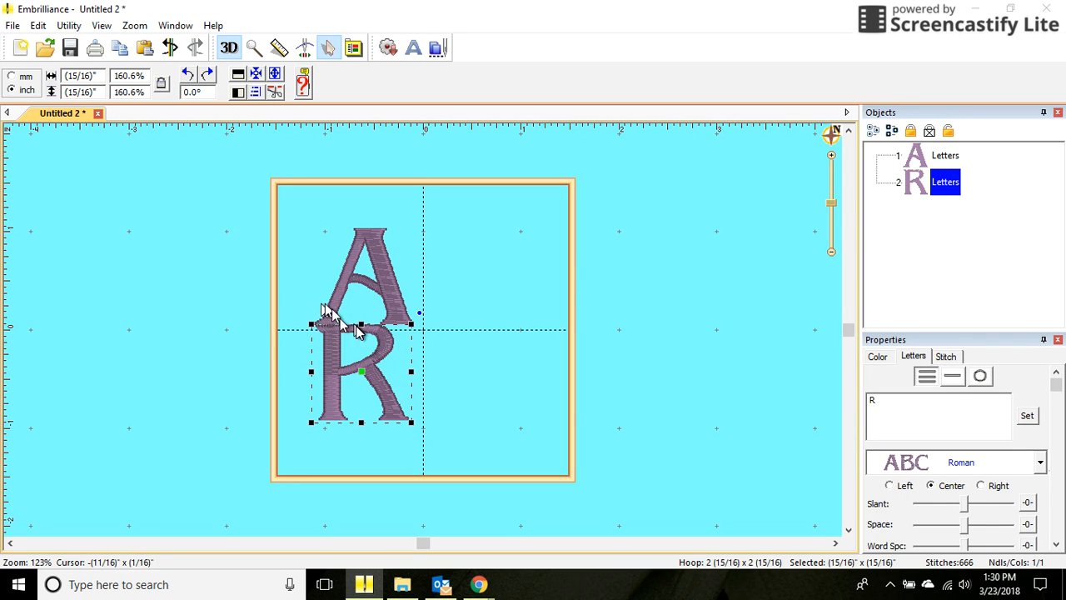
{"action": "left_click_drag", "start_coordinate": [336, 353], "coordinate": [337, 370]}
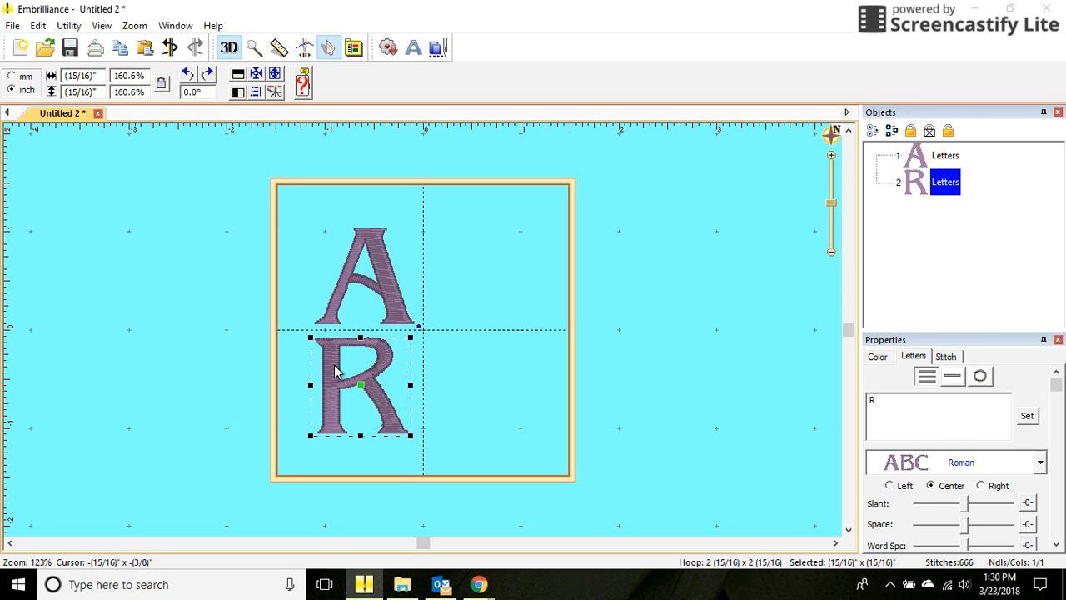
{"action": "left_click", "coordinate": [481, 354]}
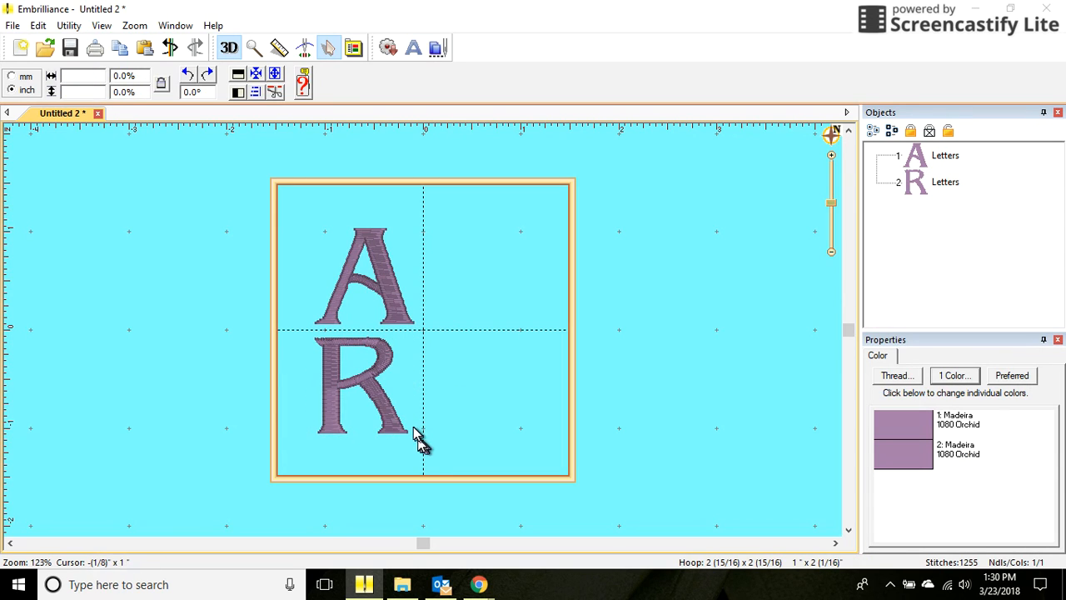
Narrow the letter A to about 15/16" wide to match the R, and nudge the R slightly right beneath it.
{"action": "left_click", "coordinate": [396, 311]}
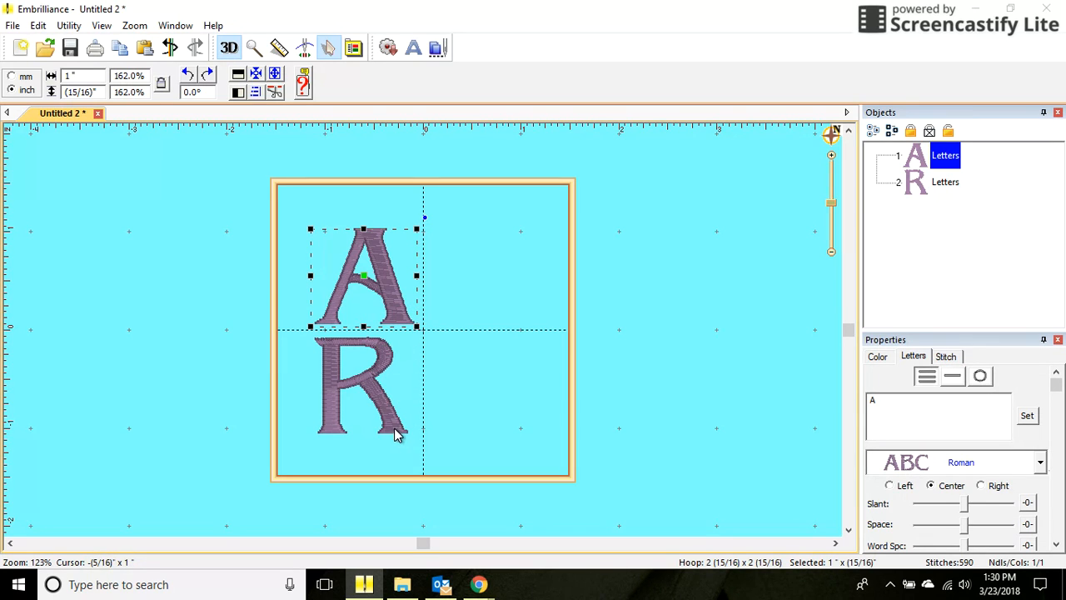
{"action": "left_click_drag", "start_coordinate": [416, 274], "coordinate": [411, 275]}
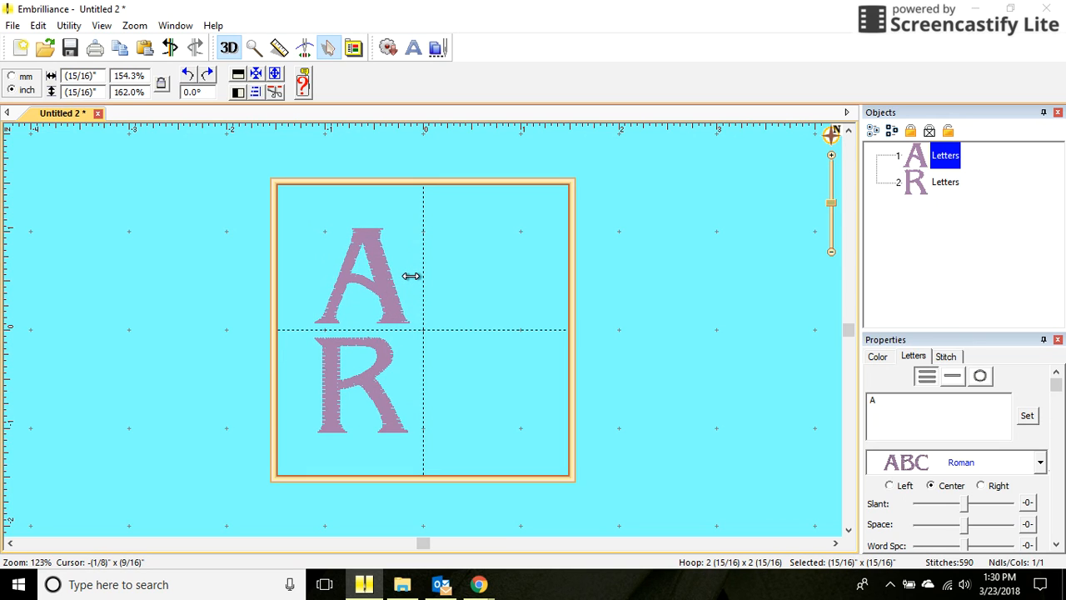
{"action": "left_click_drag", "start_coordinate": [409, 276], "coordinate": [409, 279]}
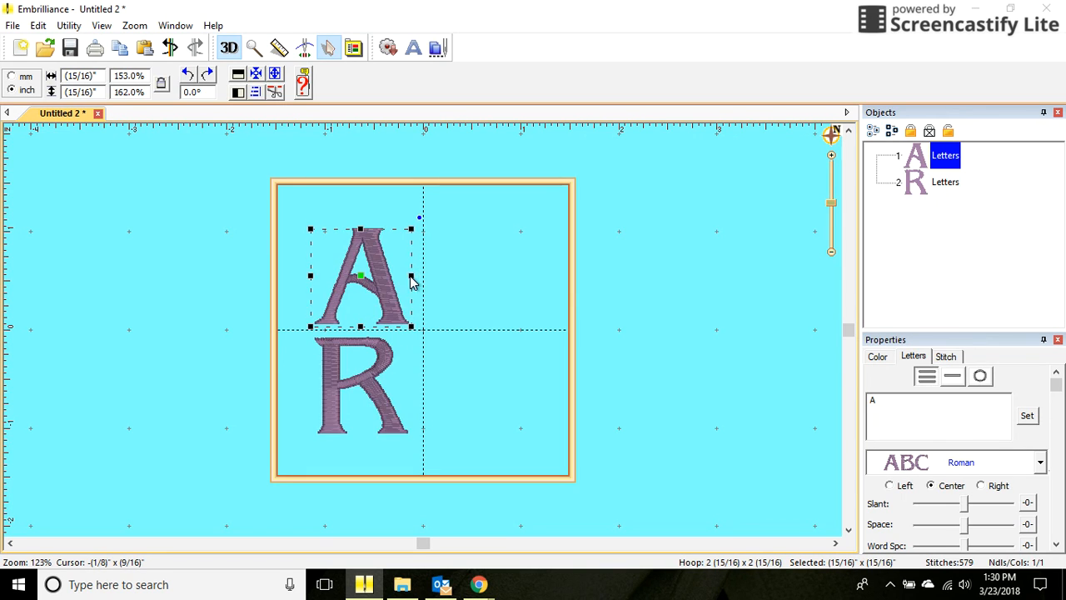
{"action": "left_click", "coordinate": [566, 286]}
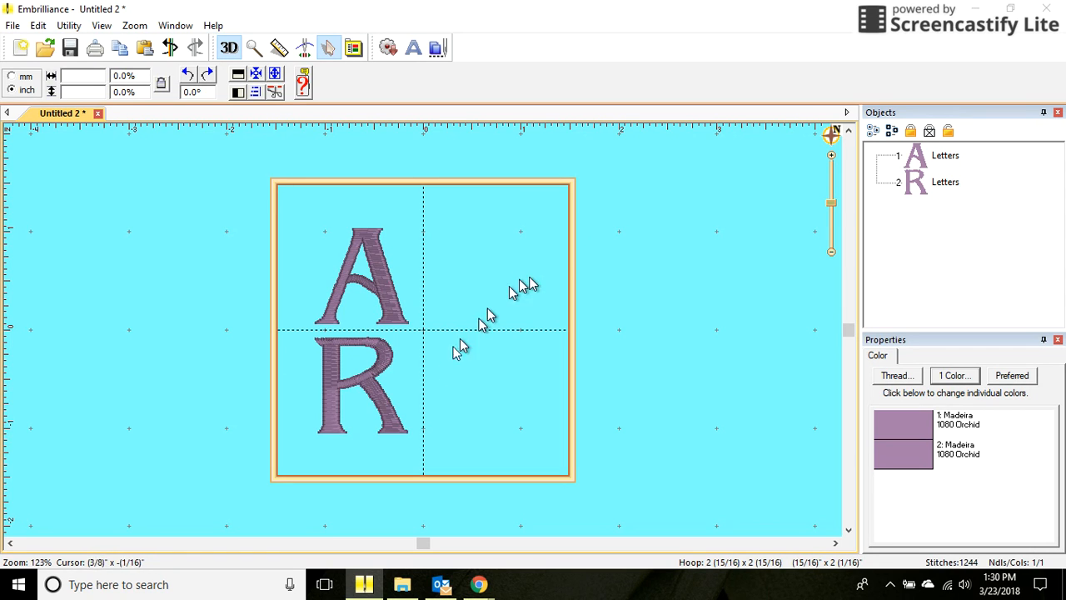
{"action": "left_click", "coordinate": [360, 384]}
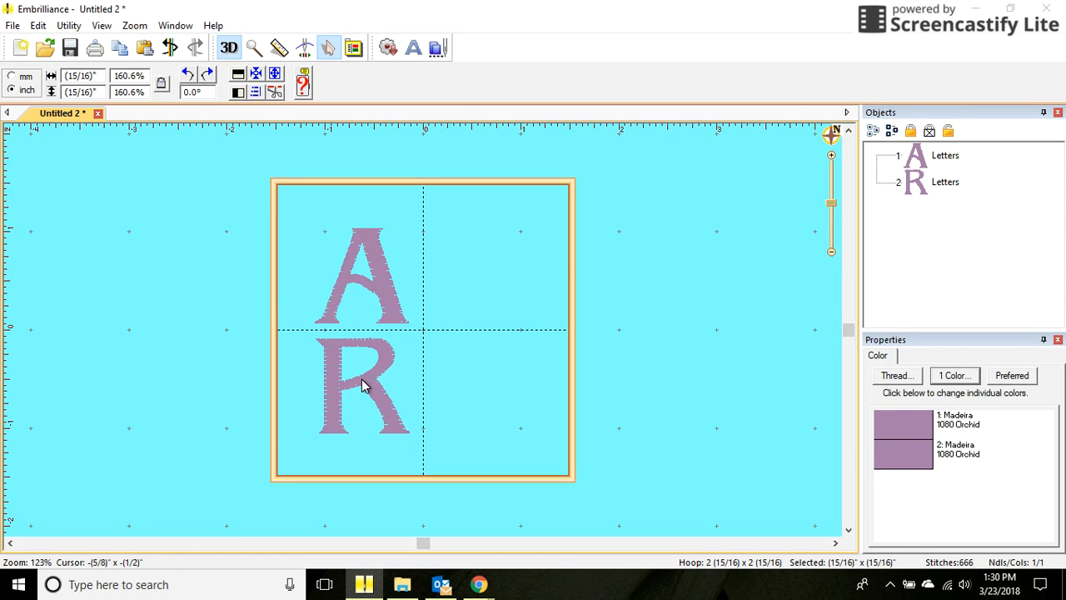
{"action": "left_click", "coordinate": [539, 332]}
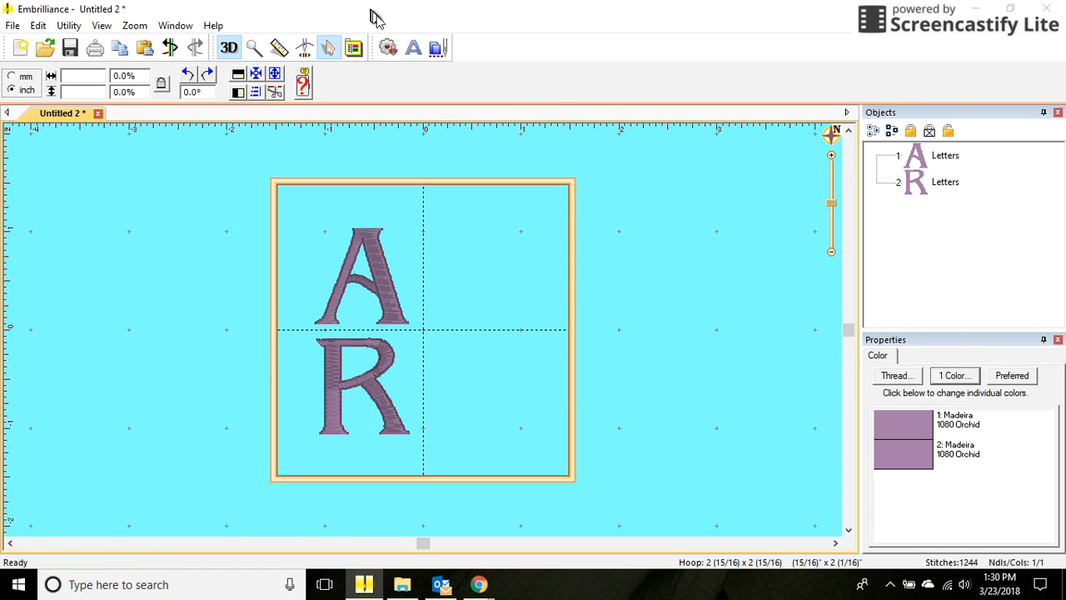
Add a third lettering object in the Roman font and set its text to W.
{"action": "left_click", "coordinate": [414, 48]}
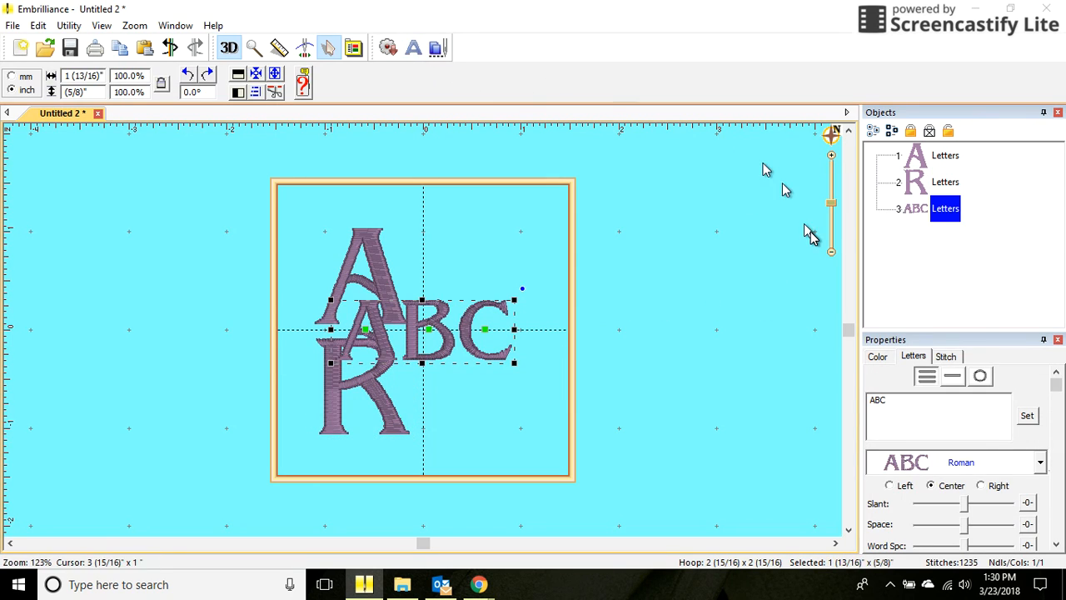
{"action": "double_click", "coordinate": [933, 398]}
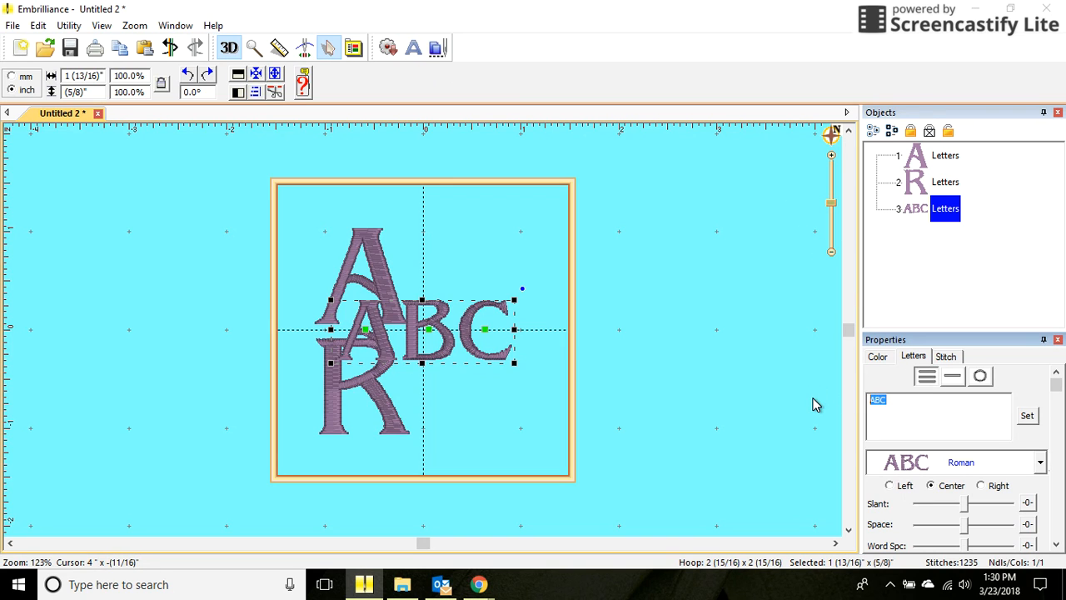
{"action": "left_click", "coordinate": [1027, 416]}
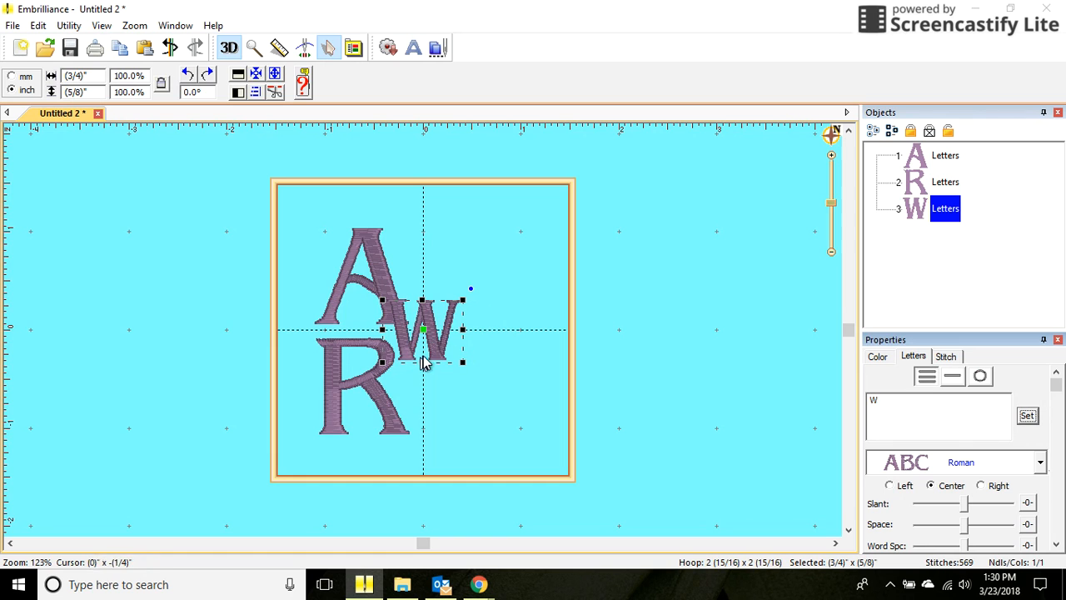
Move the W beside the stacked letters and stretch it to about 1 7/16" wide by 2" high to span both.
{"action": "left_click_drag", "start_coordinate": [433, 363], "coordinate": [472, 349]}
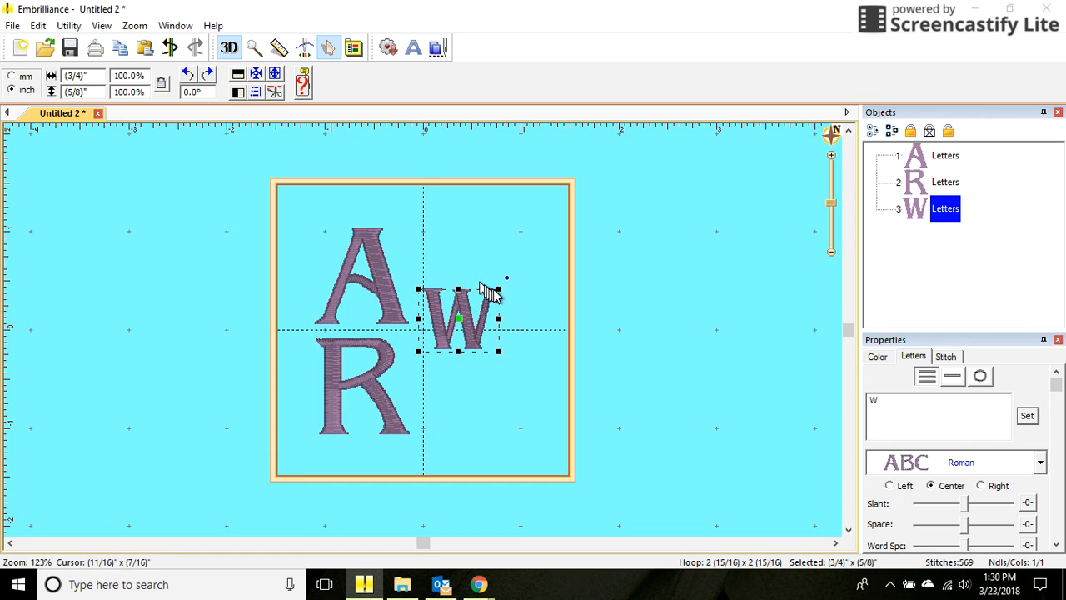
{"action": "left_click_drag", "start_coordinate": [502, 286], "coordinate": [526, 234]}
{"action": "left_click_drag", "start_coordinate": [493, 350], "coordinate": [491, 435]}
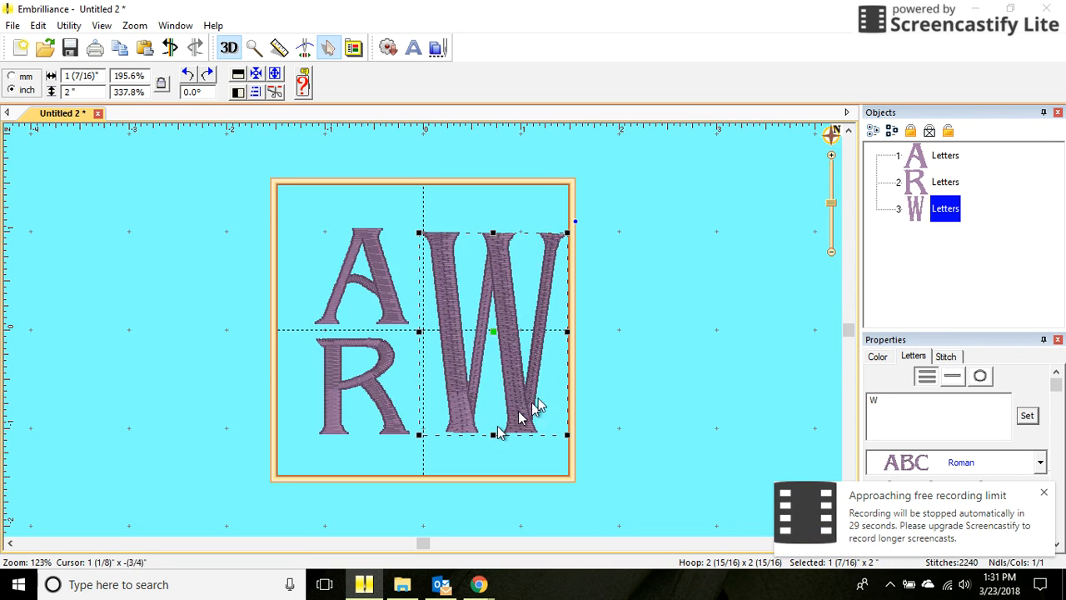
{"action": "left_click", "coordinate": [652, 348]}
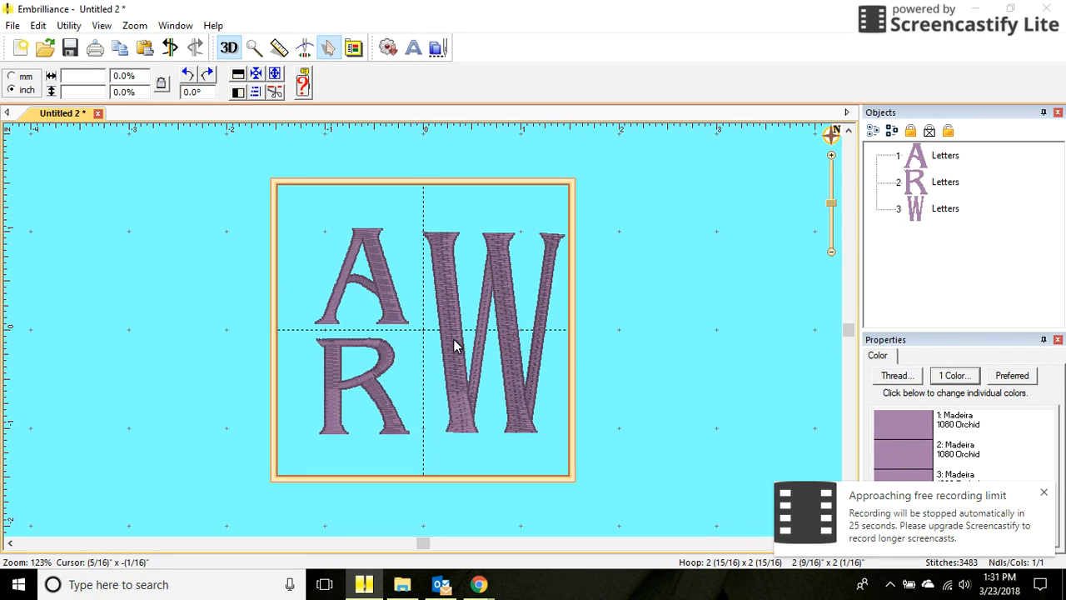
Move the letter W slightly left, closer to the stacked A and R.
{"action": "left_click", "coordinate": [451, 347]}
{"action": "left_click_drag", "start_coordinate": [452, 341], "coordinate": [447, 344]}
{"action": "left_click", "coordinate": [647, 342]}
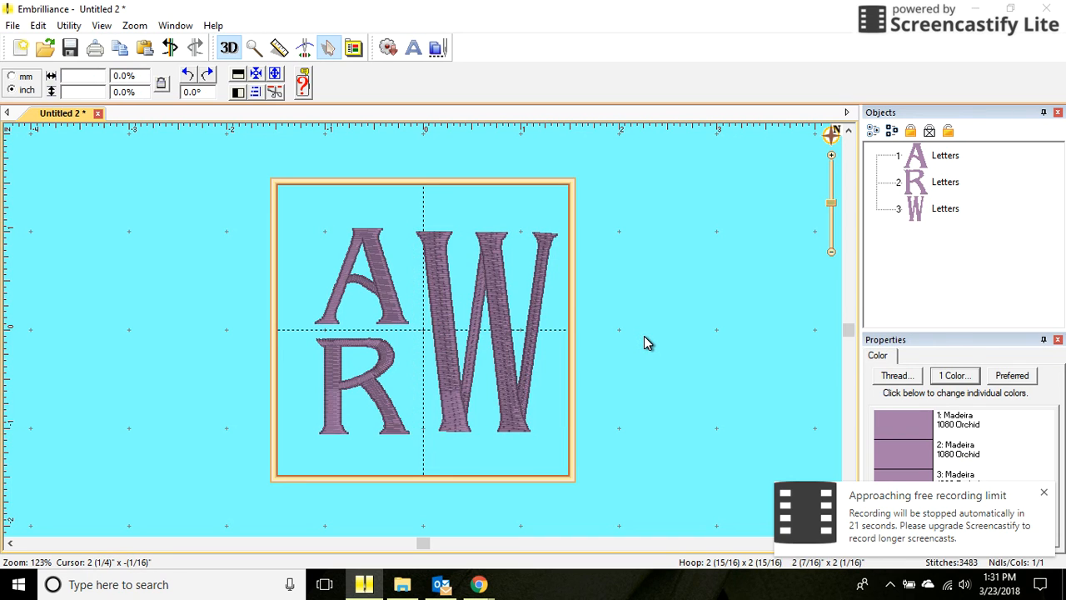